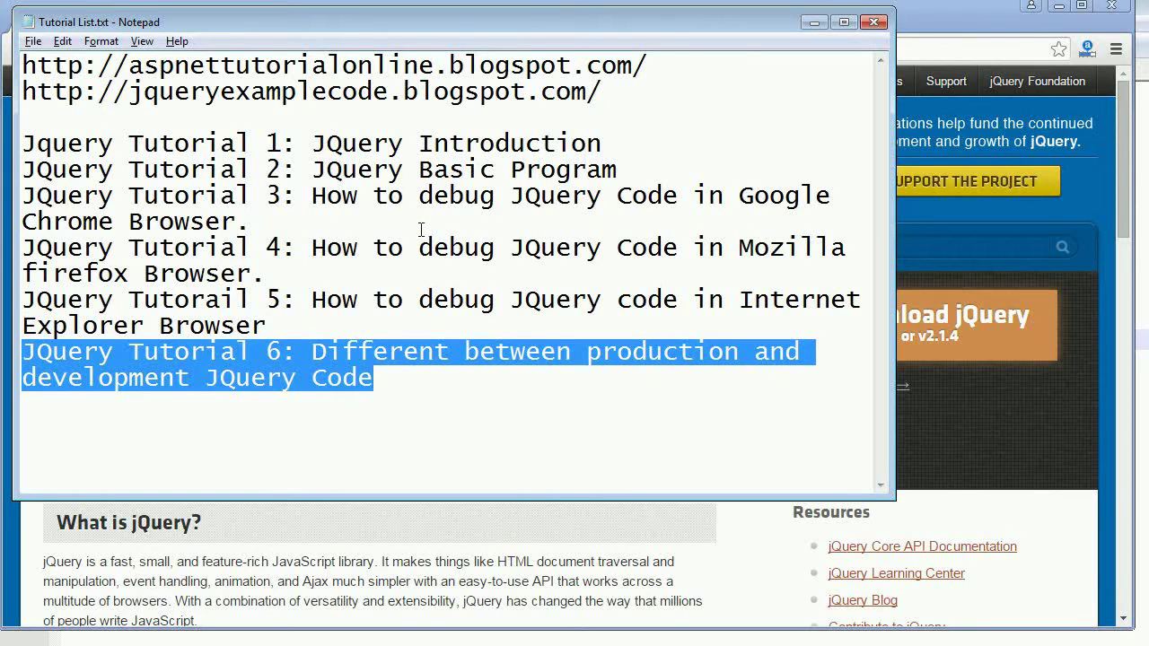
Step: Highlight the first blog URL and the first five tutorial titles in the notes
left_click_drag(131, 66, 659, 68)
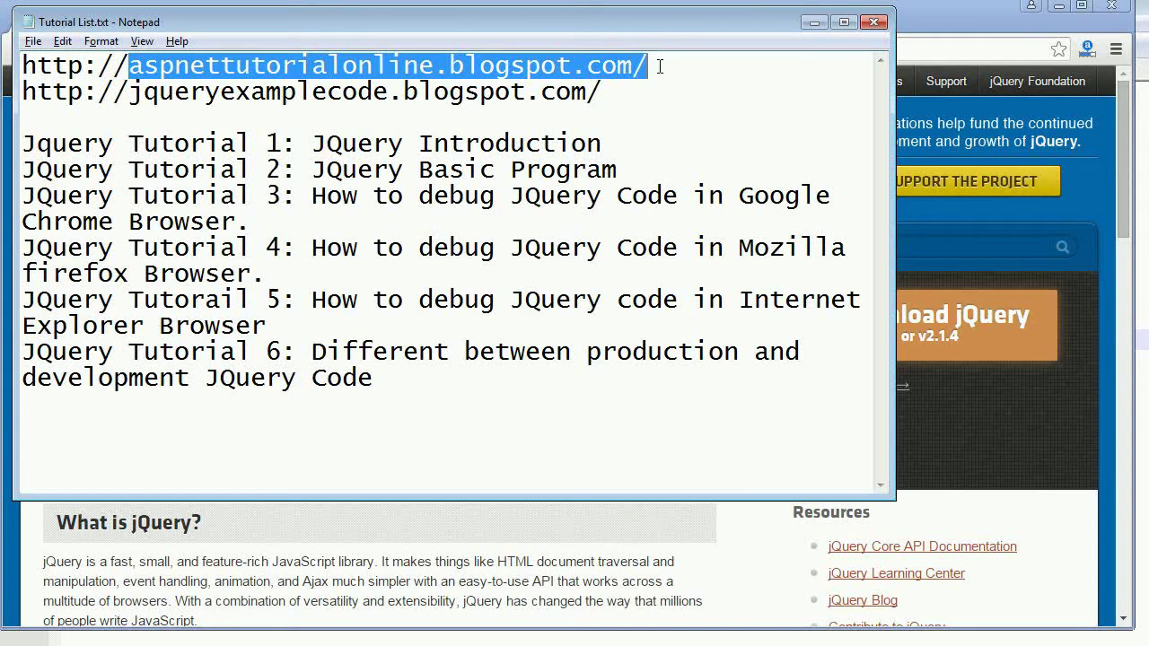
left_click_drag(599, 95, 30, 64)
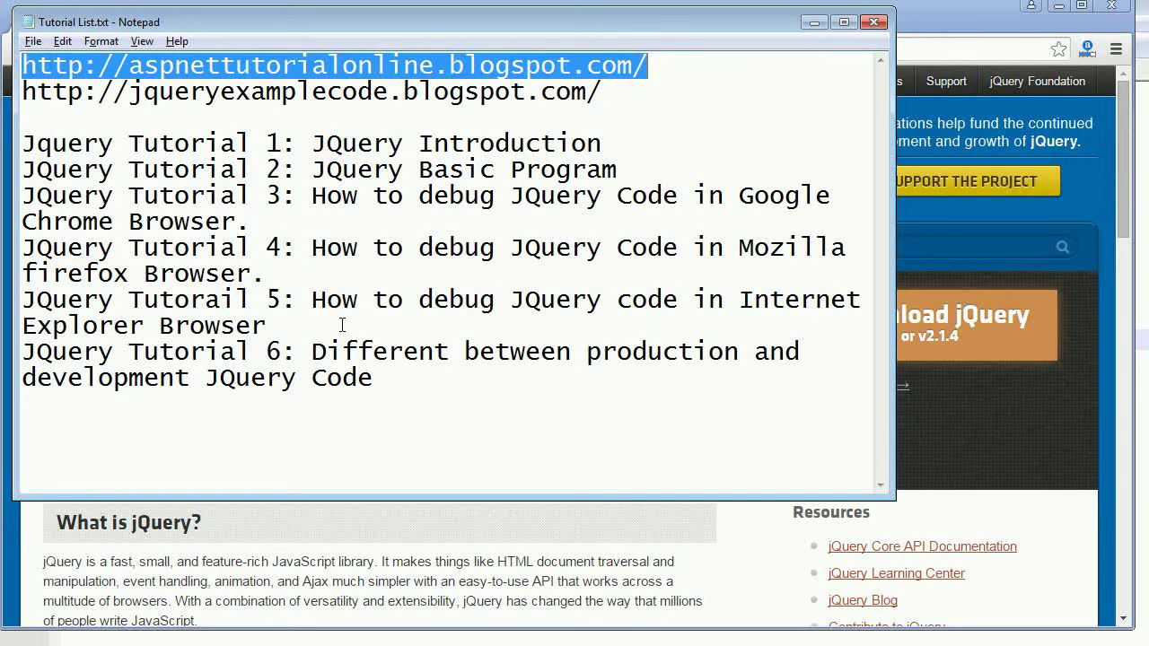
left_click_drag(341, 325, 27, 140)
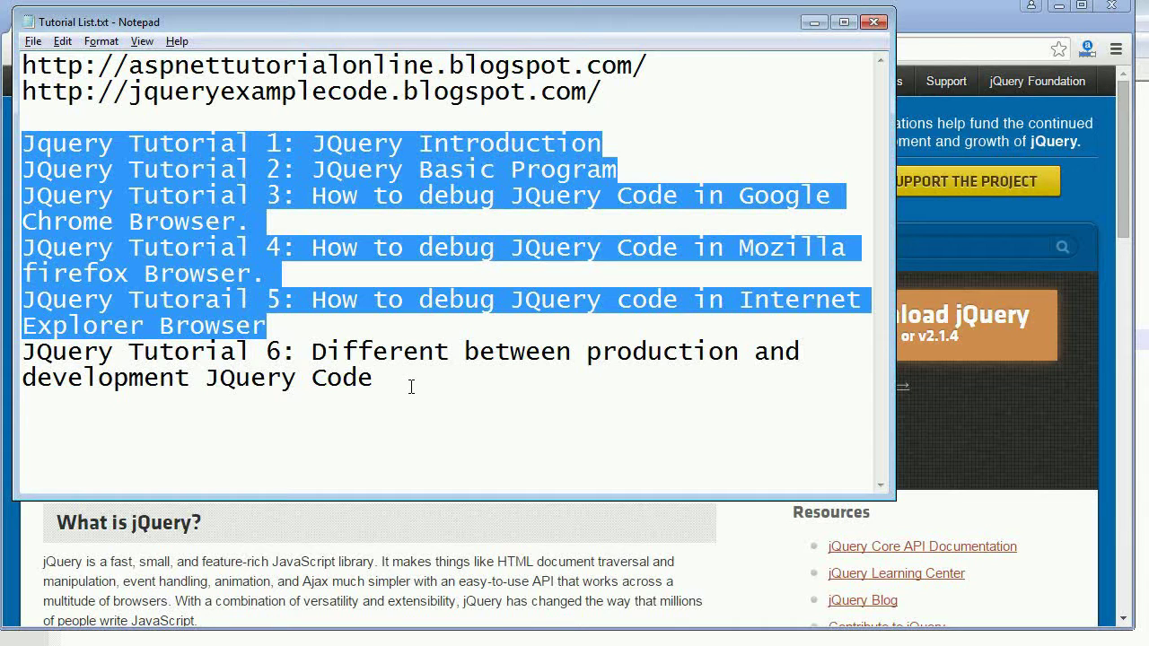
Step: Insert 'source ' before 'Code' in the Tutorial 6 title, then minimize Notepad
left_click(313, 384)
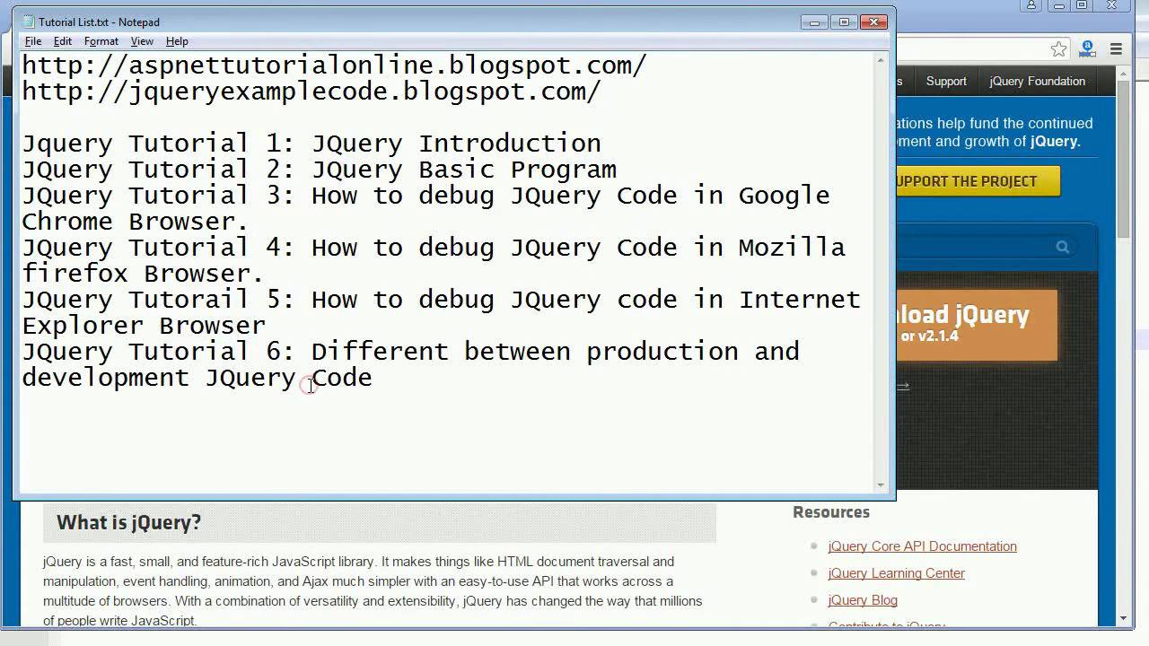
type("spir")
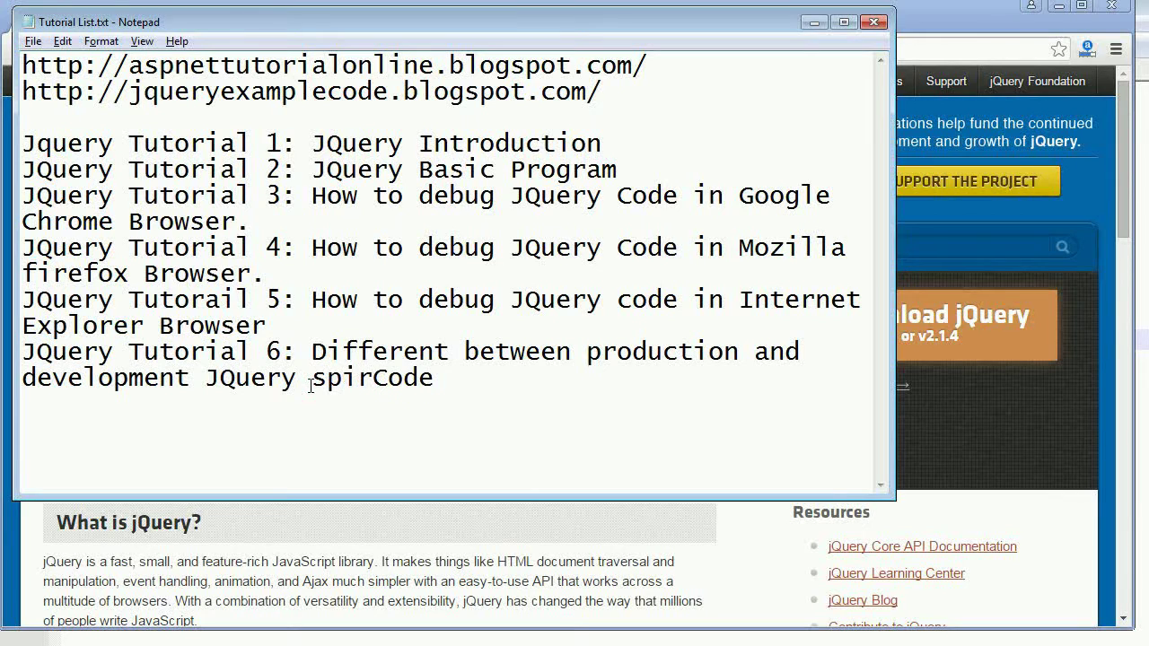
key("BackSpace")
key("BackSpace")
key("BackSpace")
type("ource")
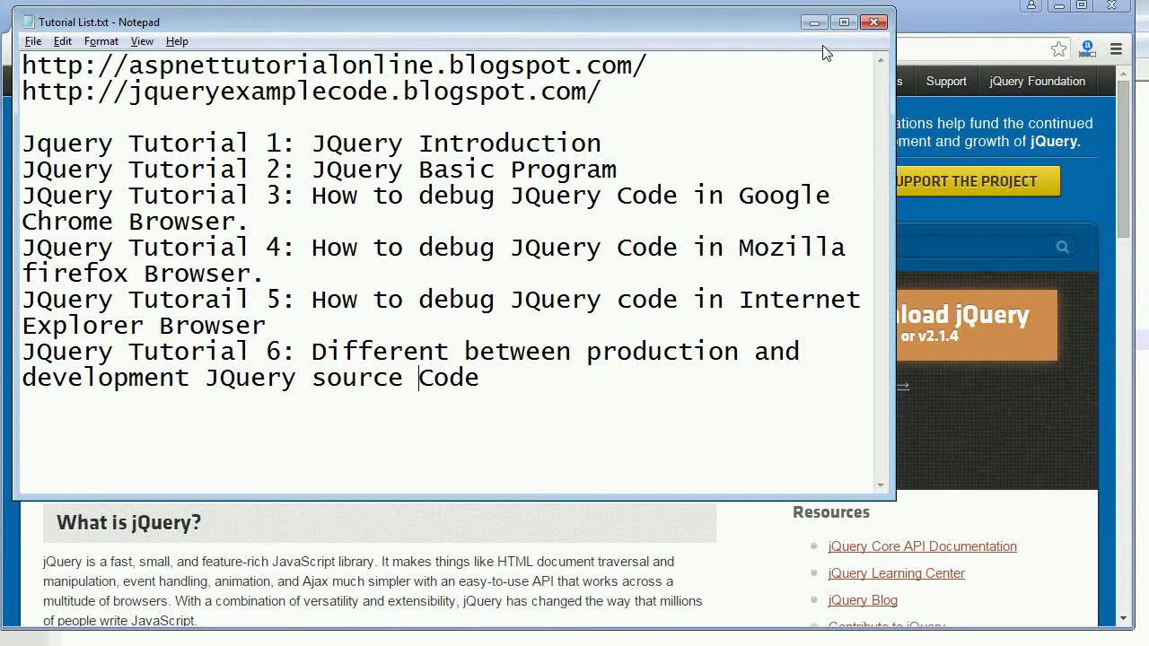
left_click(812, 22)
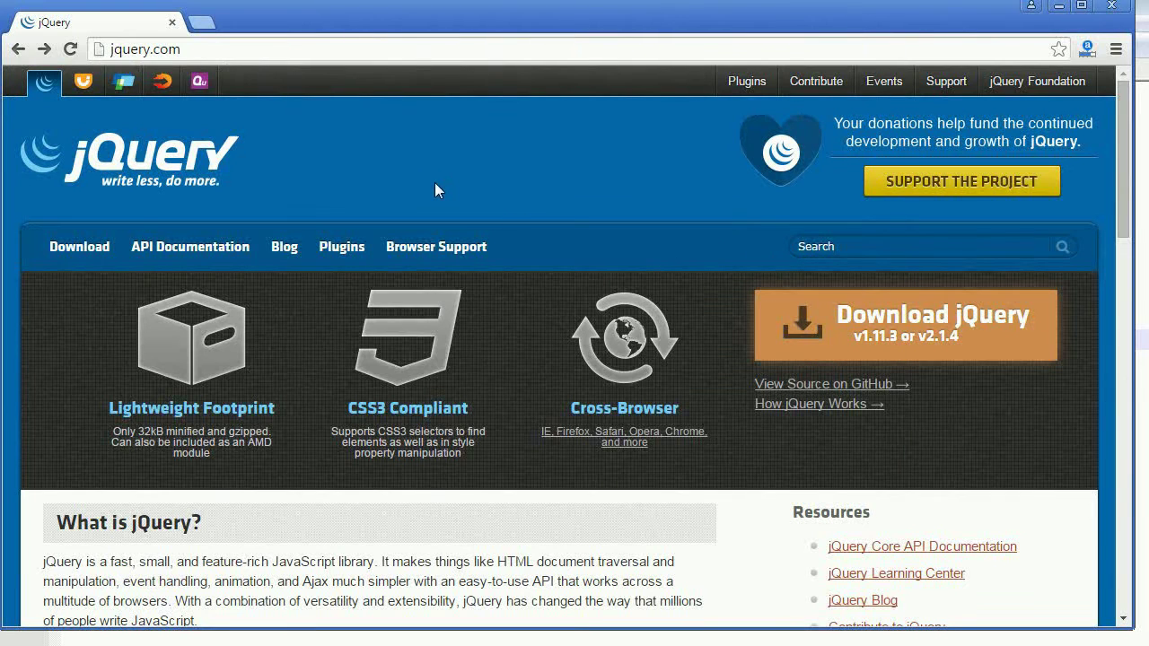
Step: Go from the jquery.com homepage to the Download jQuery page
left_click(185, 52)
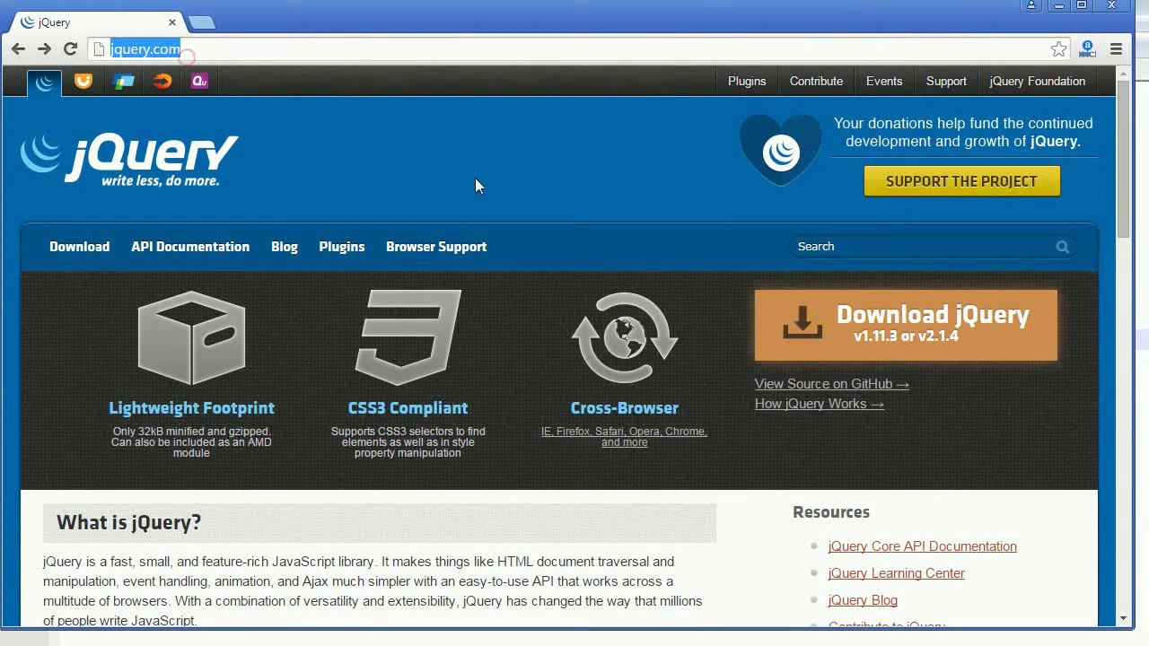
left_click(909, 333)
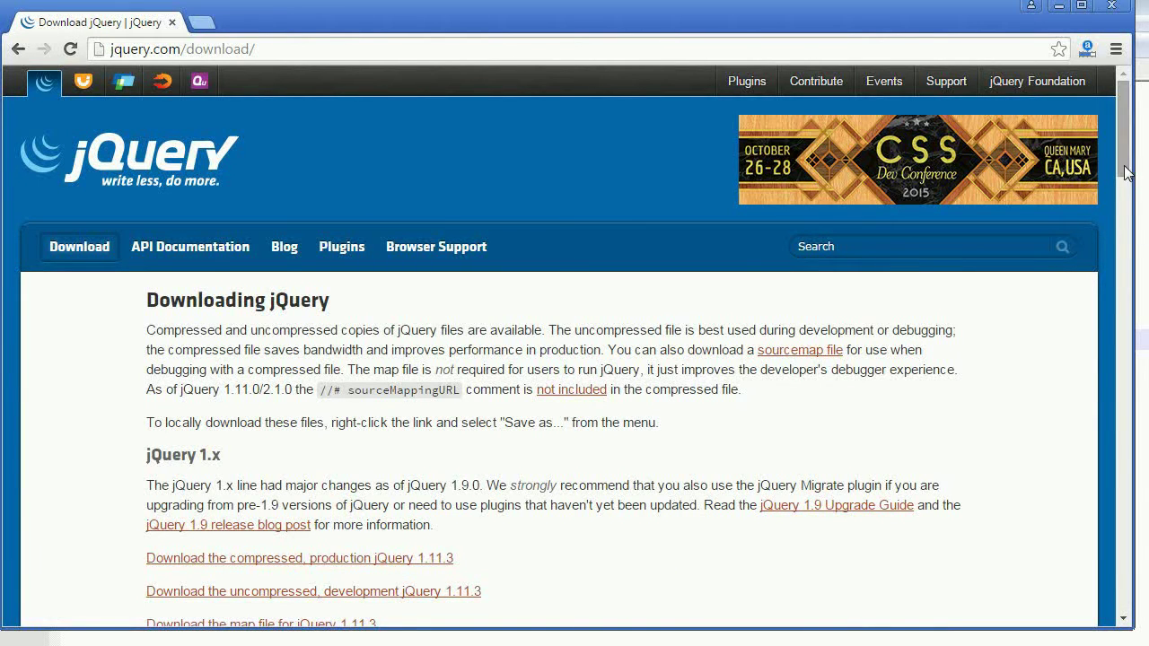
left_click_drag(1122, 172, 1124, 202)
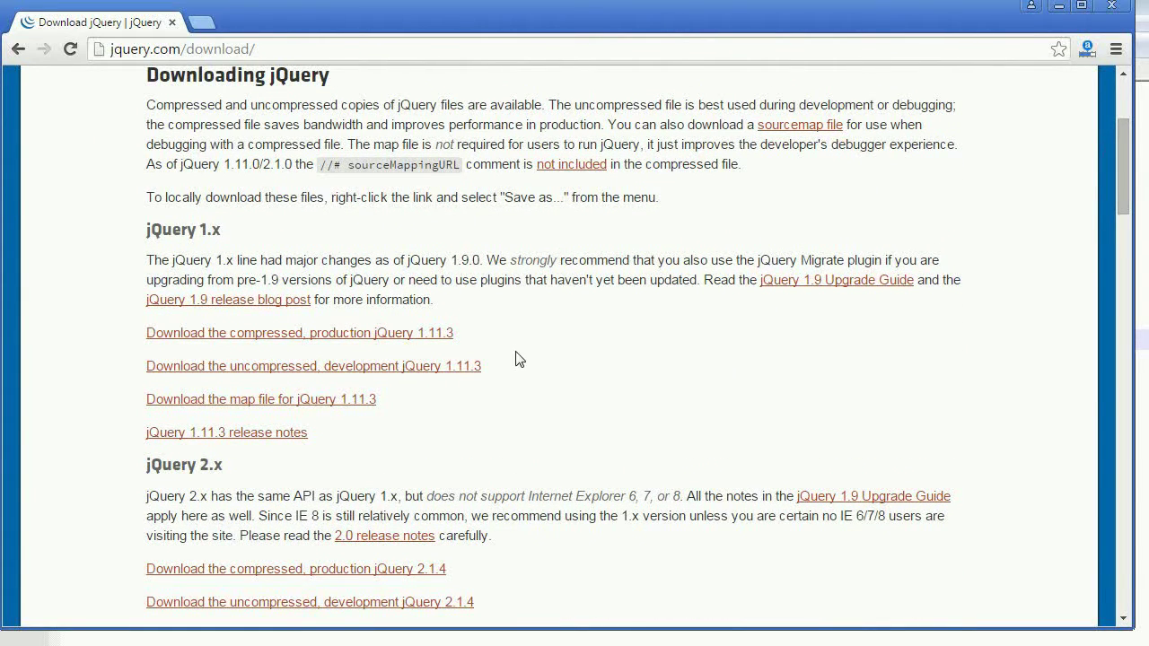
Step: Highlight the 1.11.3 links, then scroll down to highlight the jQuery 2.1.4 download links
left_click_drag(515, 360, 143, 337)
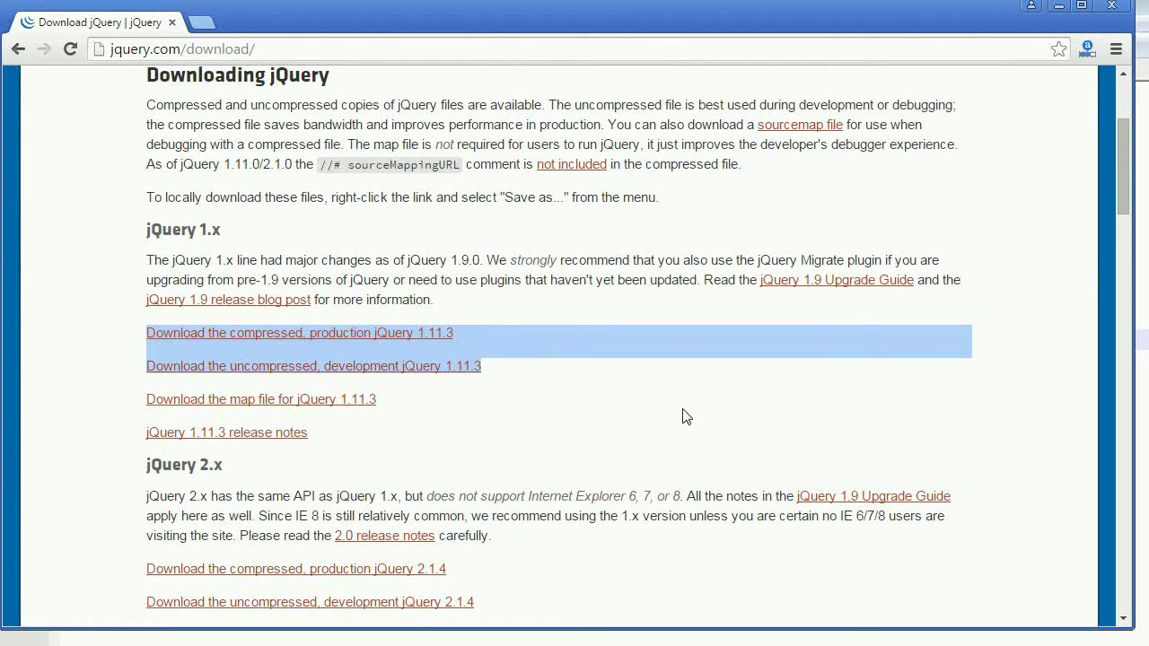
scroll(1122, 184, "down", 1)
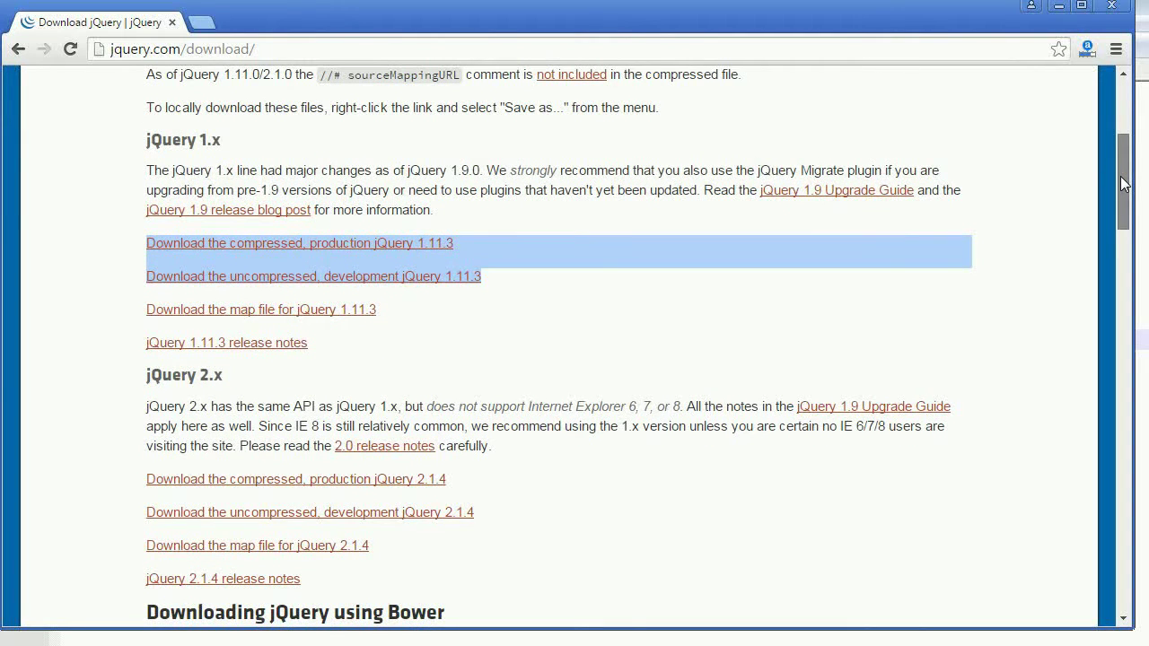
scroll(1122, 184, "down", 2)
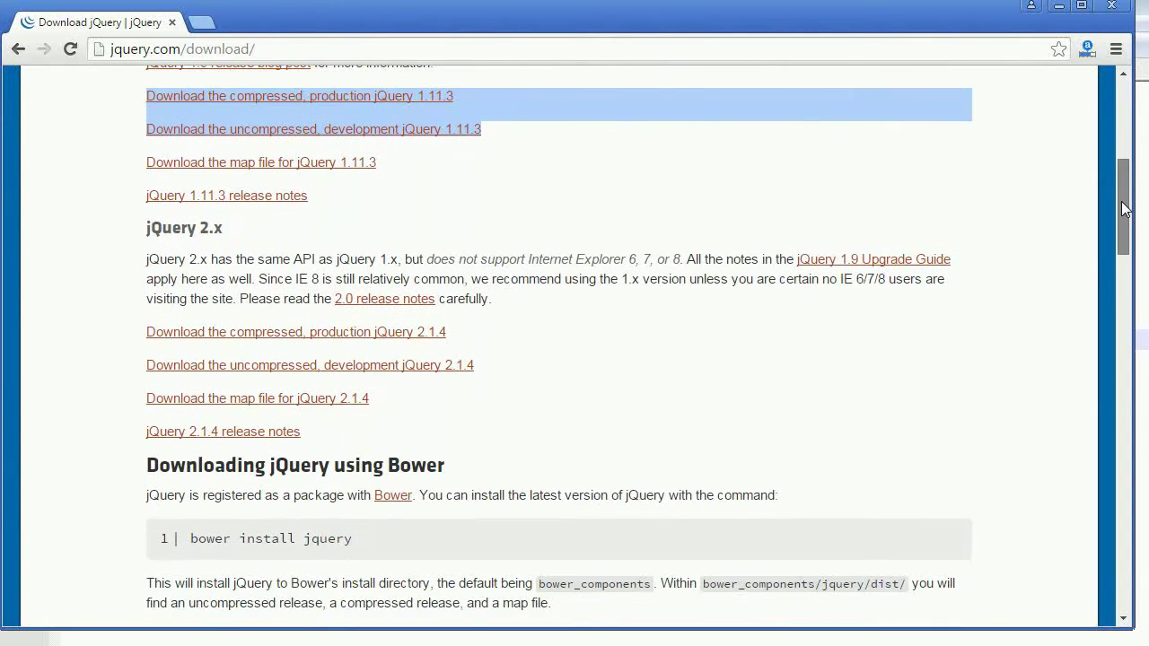
left_click_drag(502, 360, 345, 305)
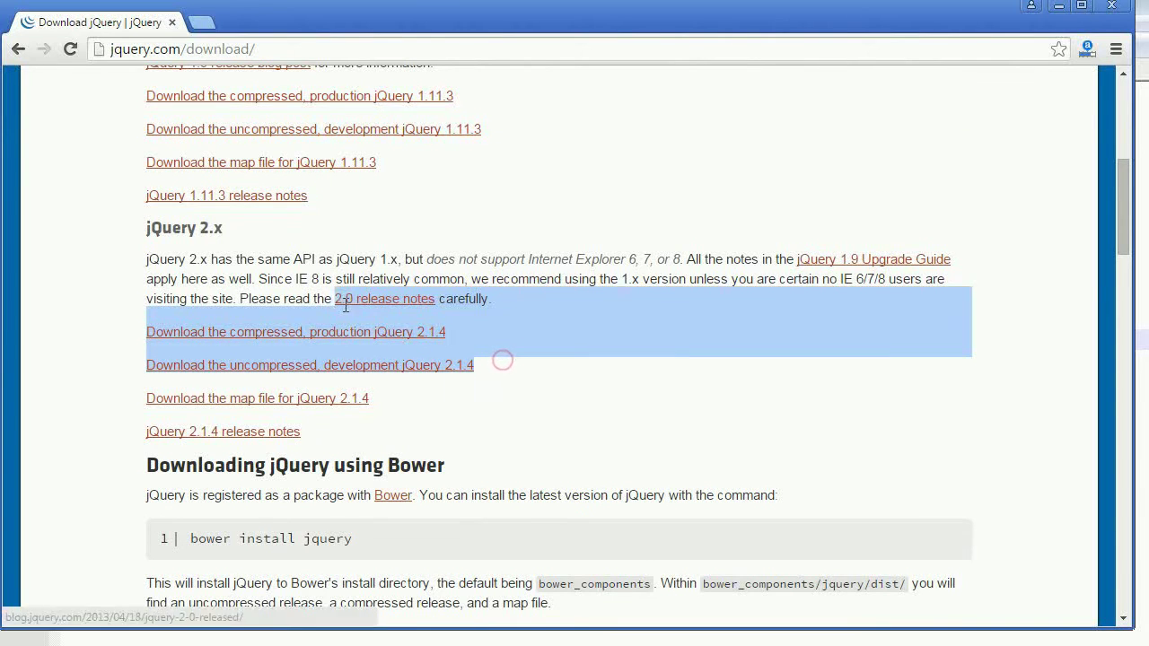
left_click(627, 343)
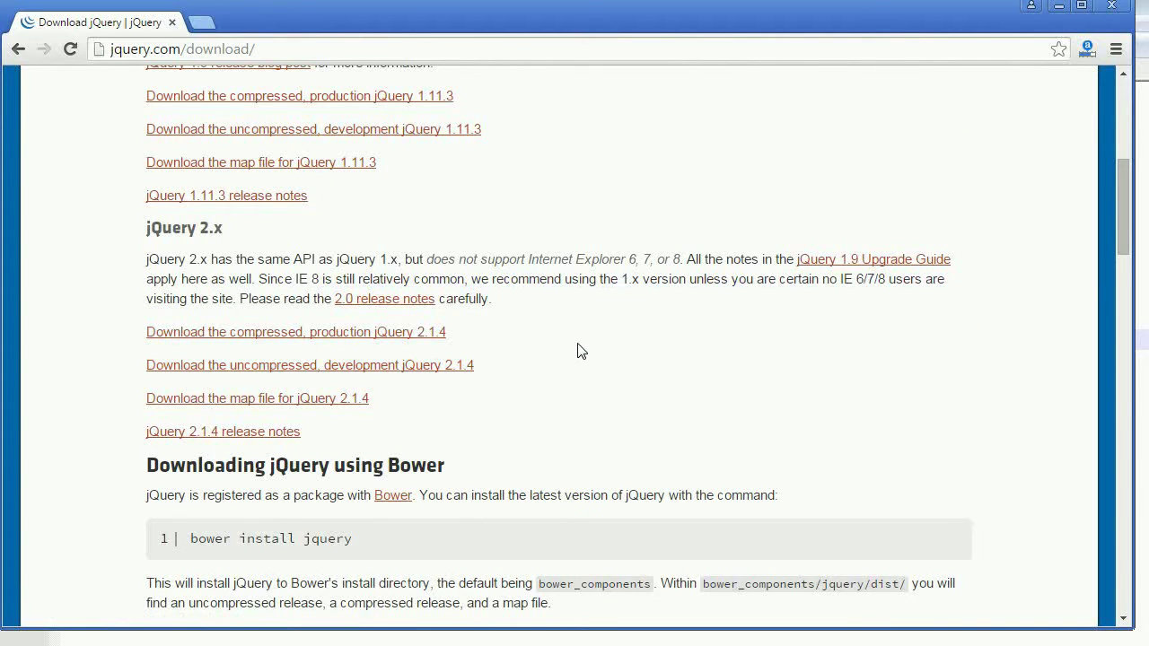
Step: Open the compressed and uncompressed jQuery 2.1.4 links each in a new tab
right_click(433, 336)
left_click(455, 334)
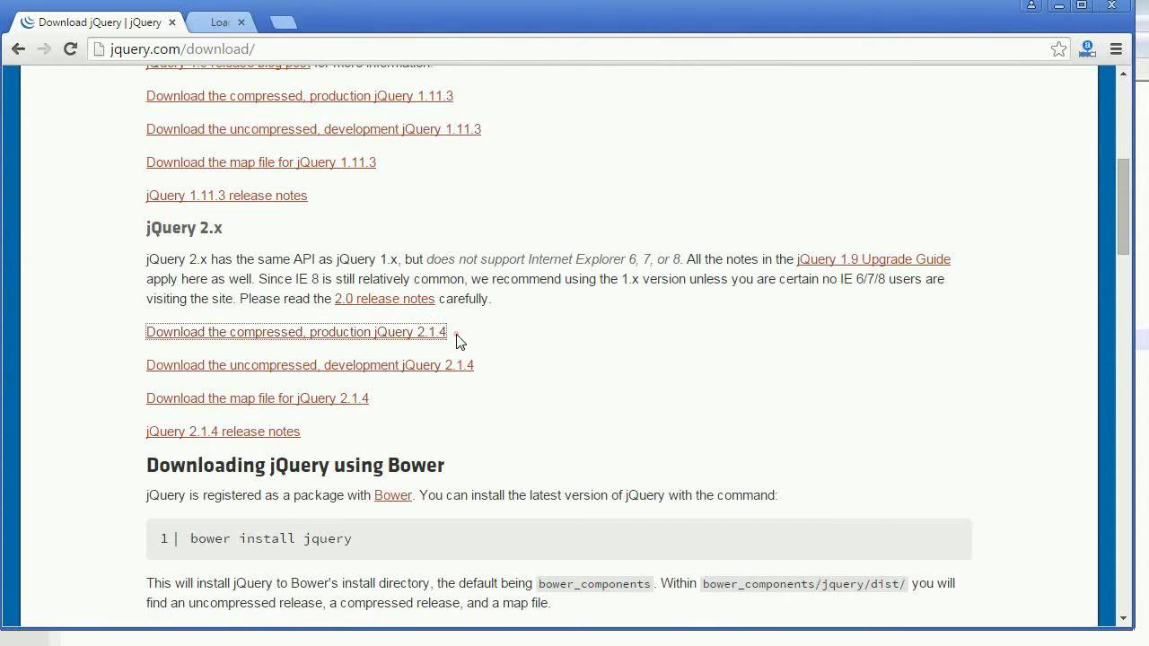
right_click(420, 368)
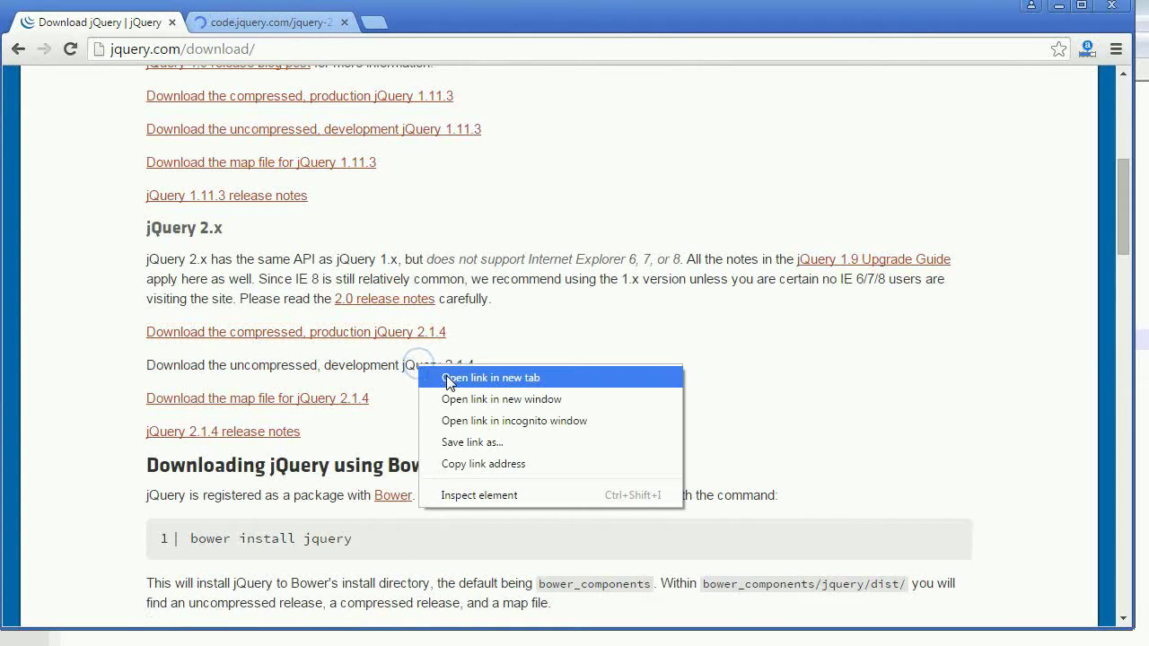
left_click(450, 383)
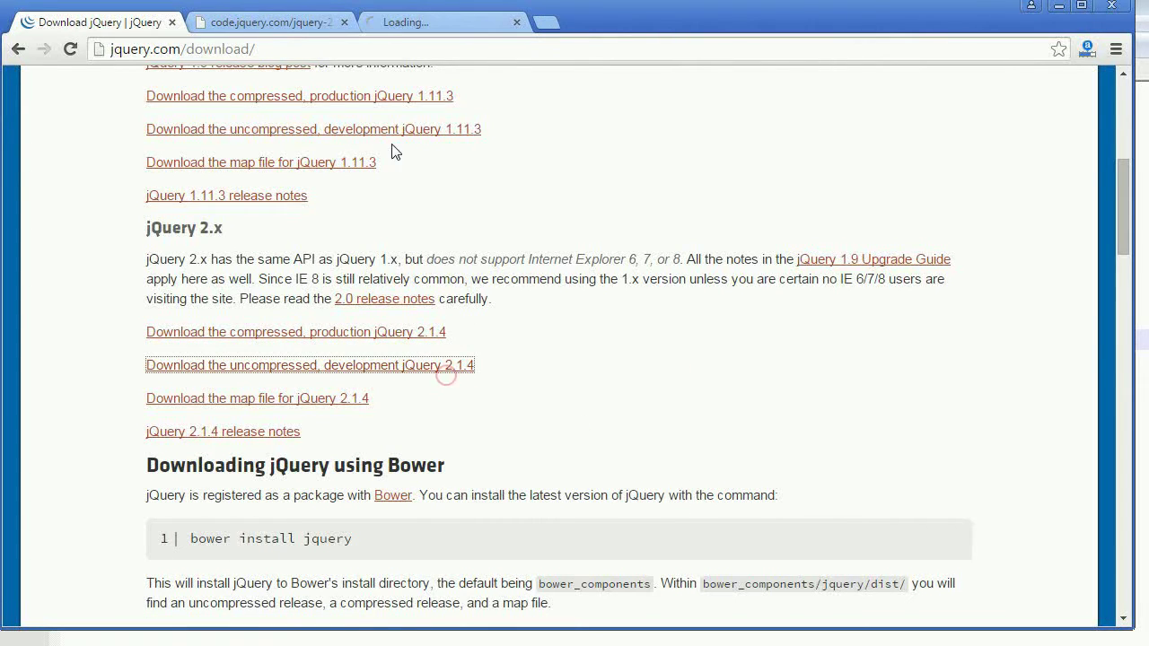
Step: In the min.js tab, highlight jquery-2.1.4.min.js in the address, then select all the code
left_click(279, 30)
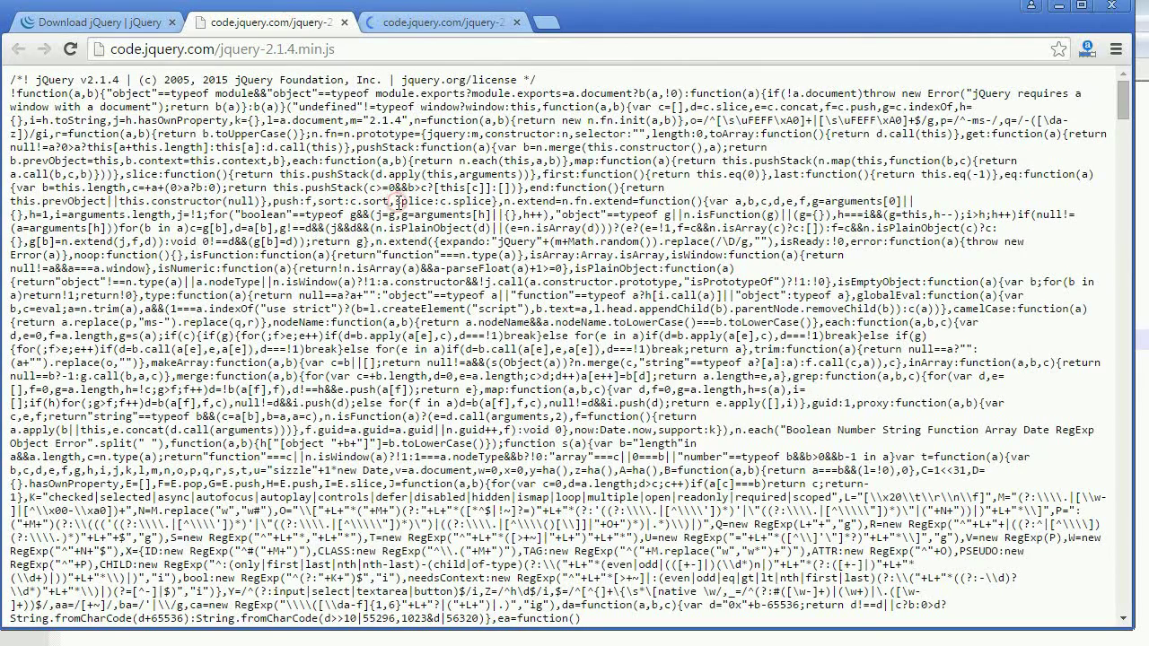
left_click(368, 51)
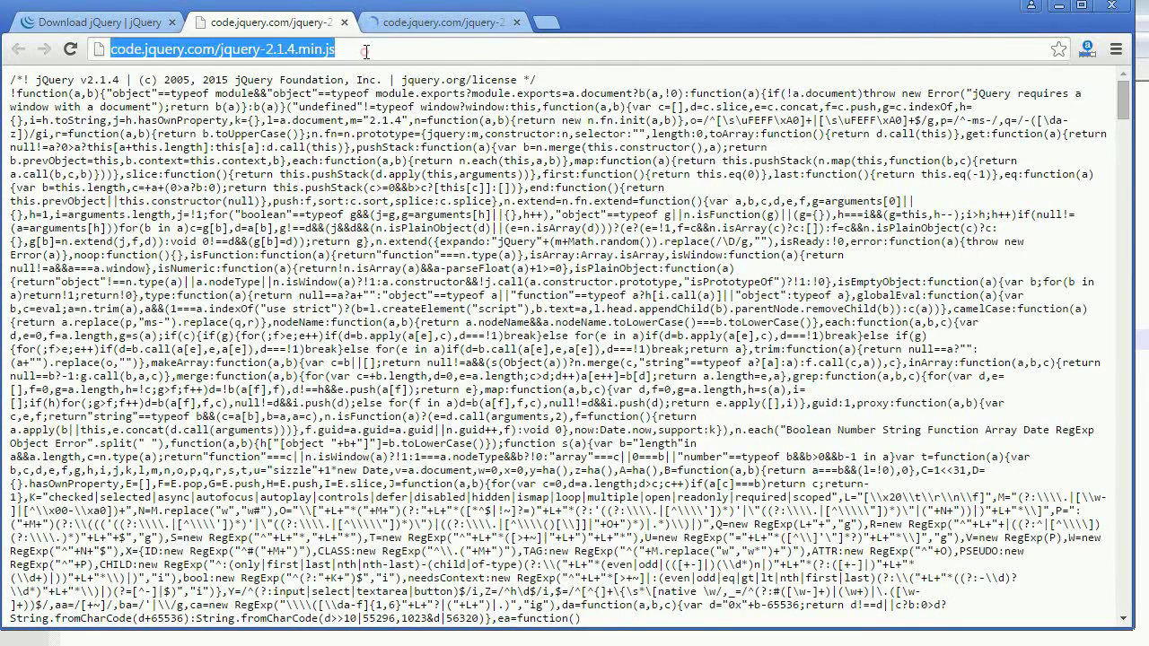
left_click(365, 51)
left_click_drag(365, 51, 221, 50)
left_click(289, 306)
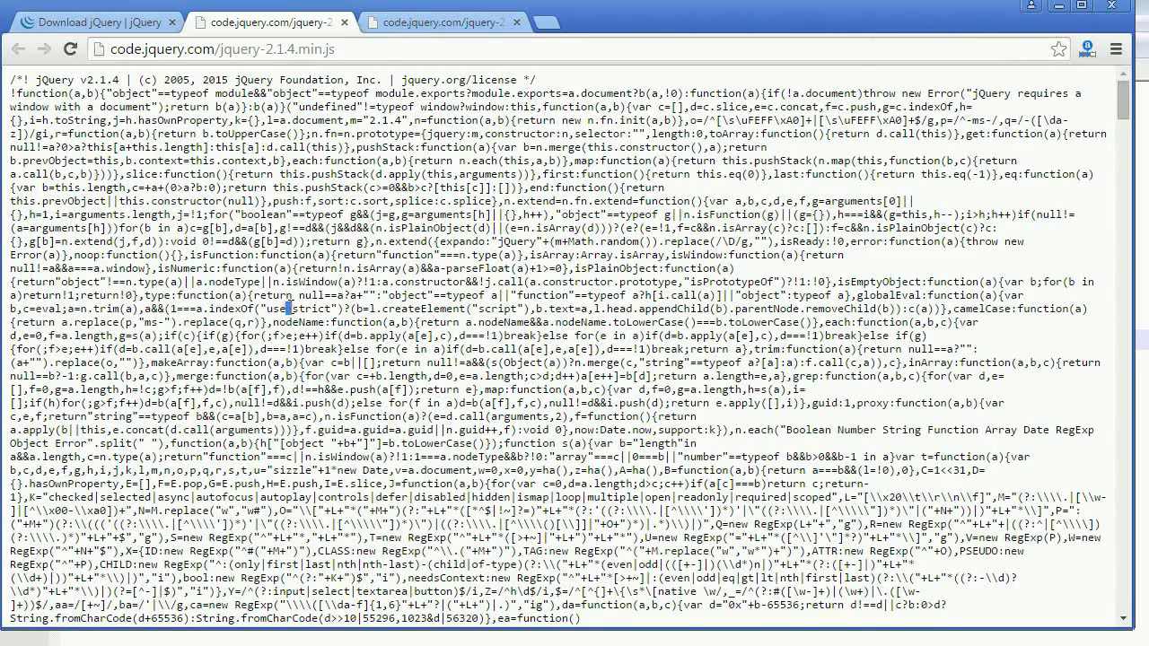
key("ctrl+a")
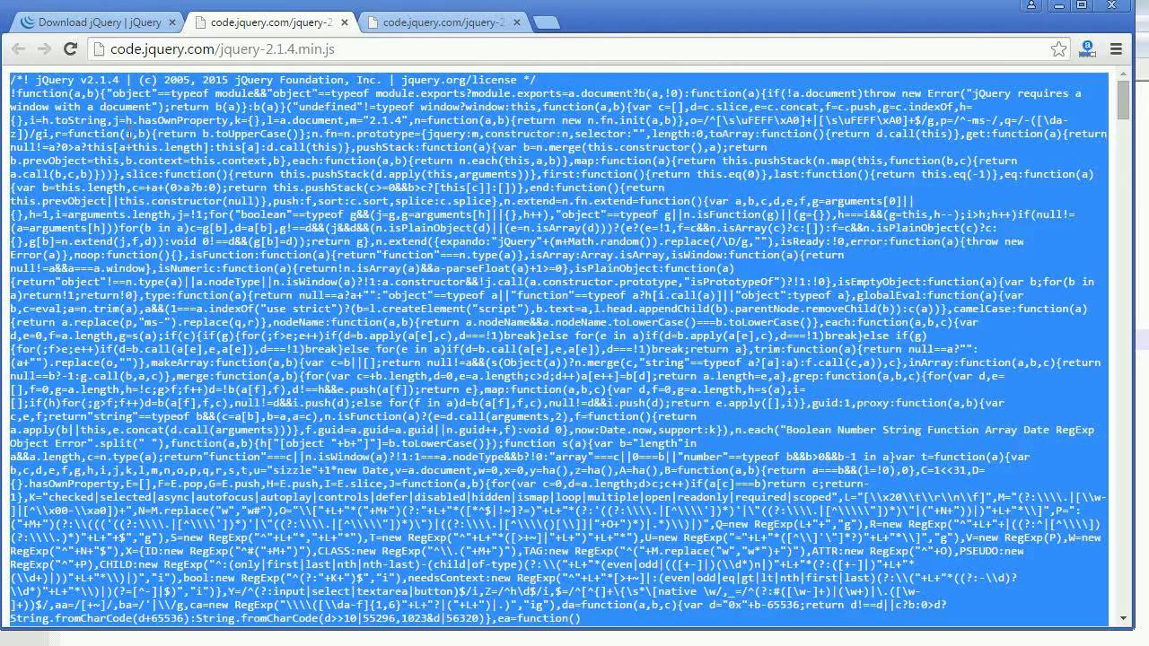
Step: Start saving the minified file and create a new 'js' folder inside JQueryExamples
key("ctrl+s")
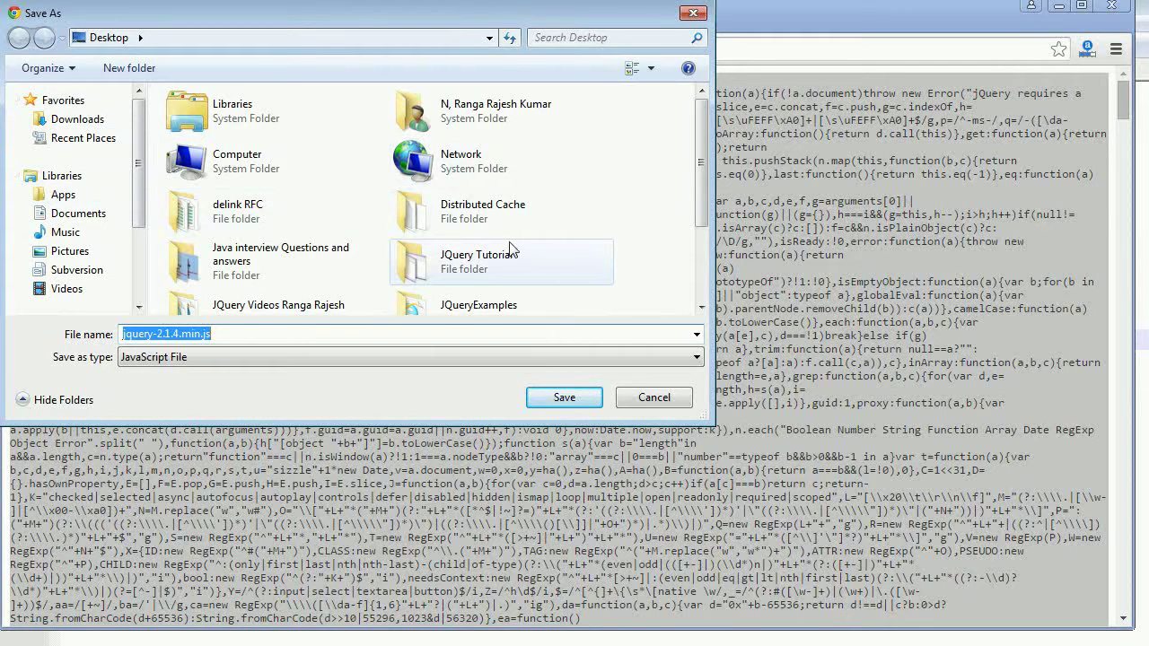
double_click(517, 299)
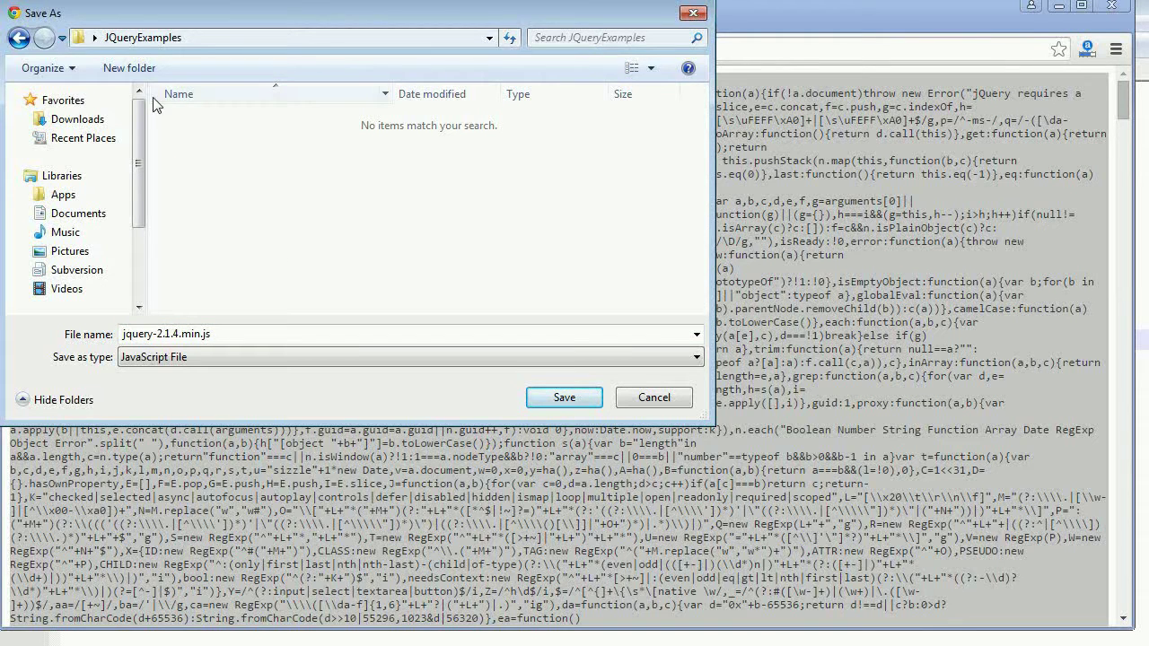
left_click(142, 68)
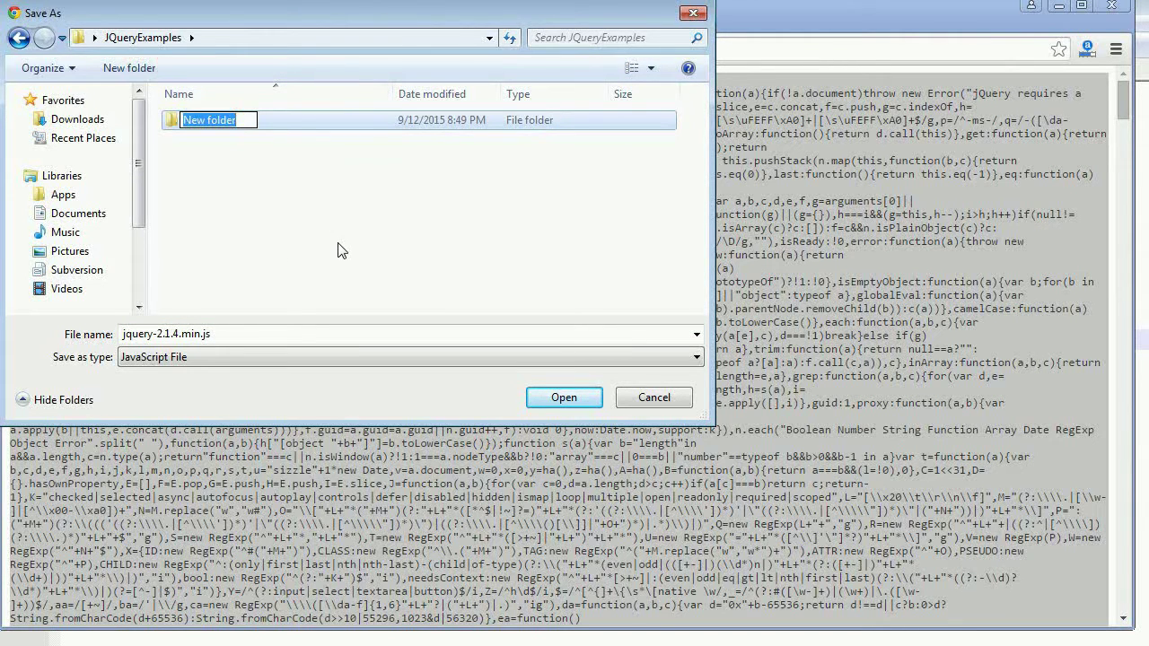
type("js")
left_click(331, 277)
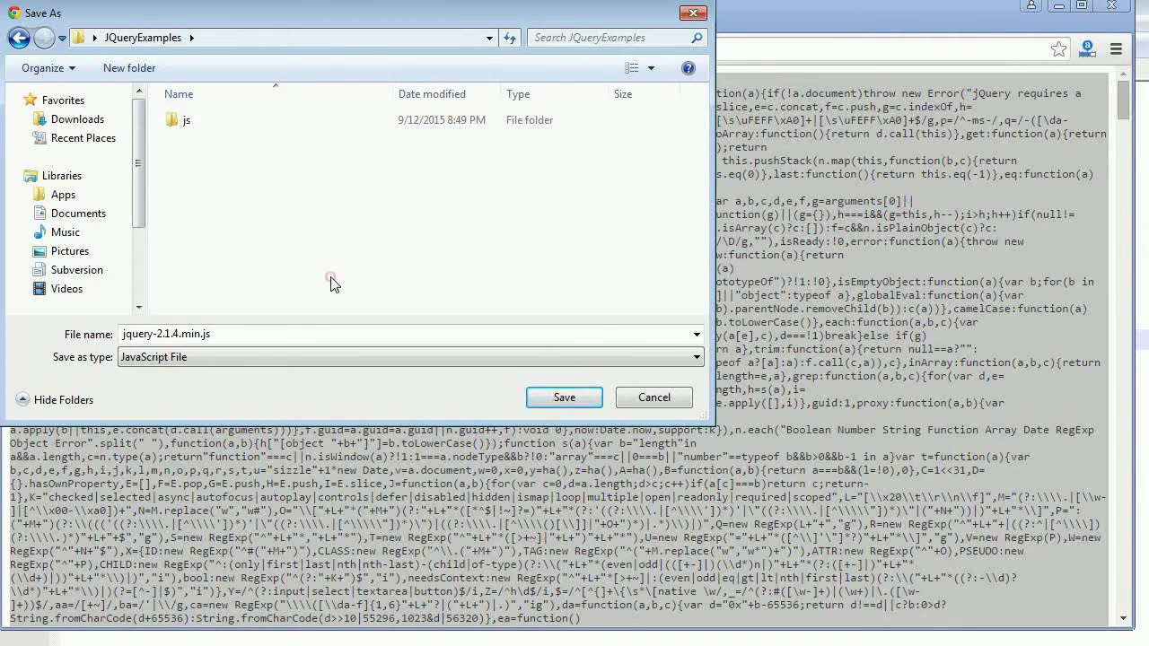
Step: Rename the file to jquery.min.js and save it into the js folder
double_click(193, 333)
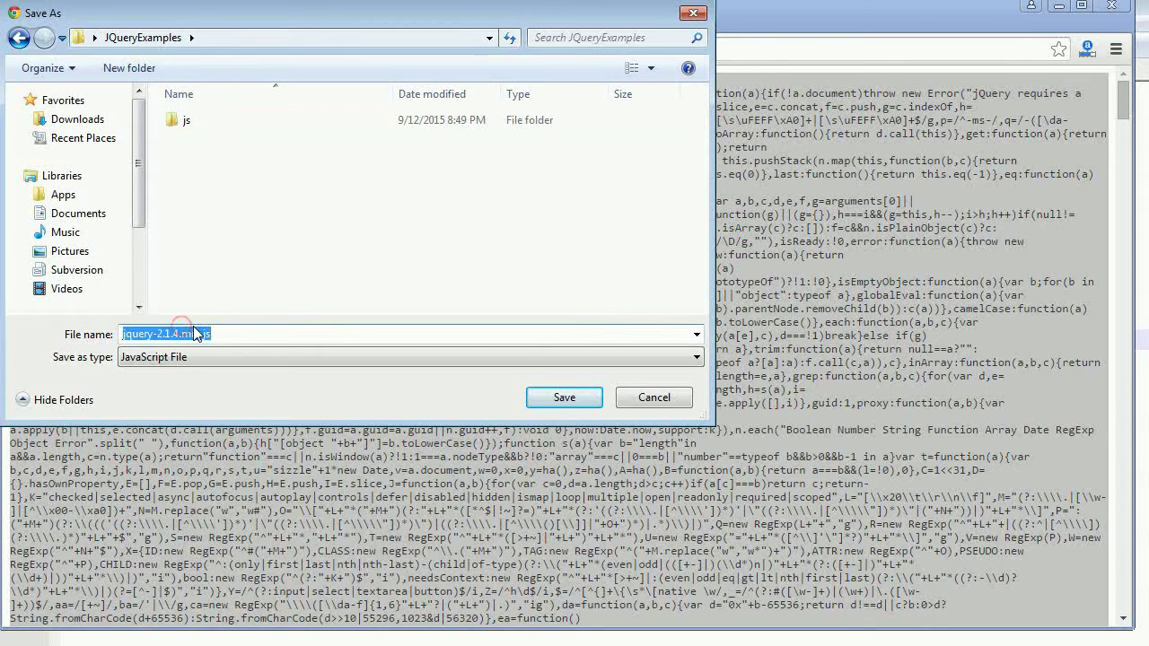
left_click(191, 333)
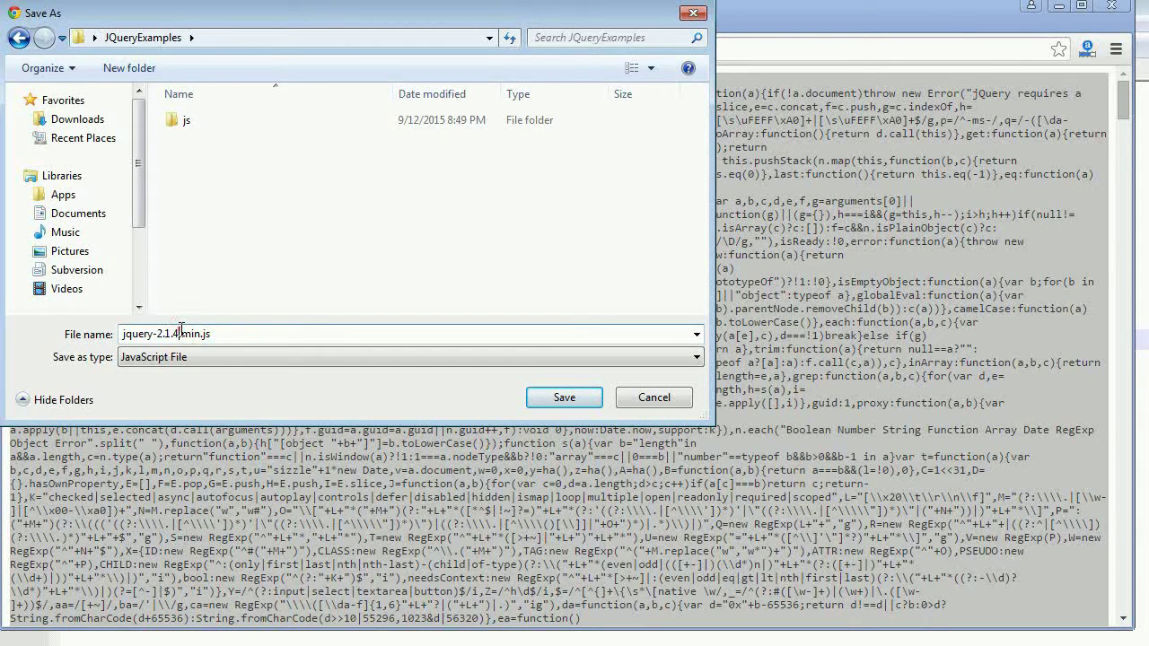
key("BackSpace")
key("BackSpace")
key("BackSpace")
key("BackSpace")
key("BackSpace")
key("BackSpace")
key("BackSpace")
type(".")
left_click(225, 130)
double_click(225, 130)
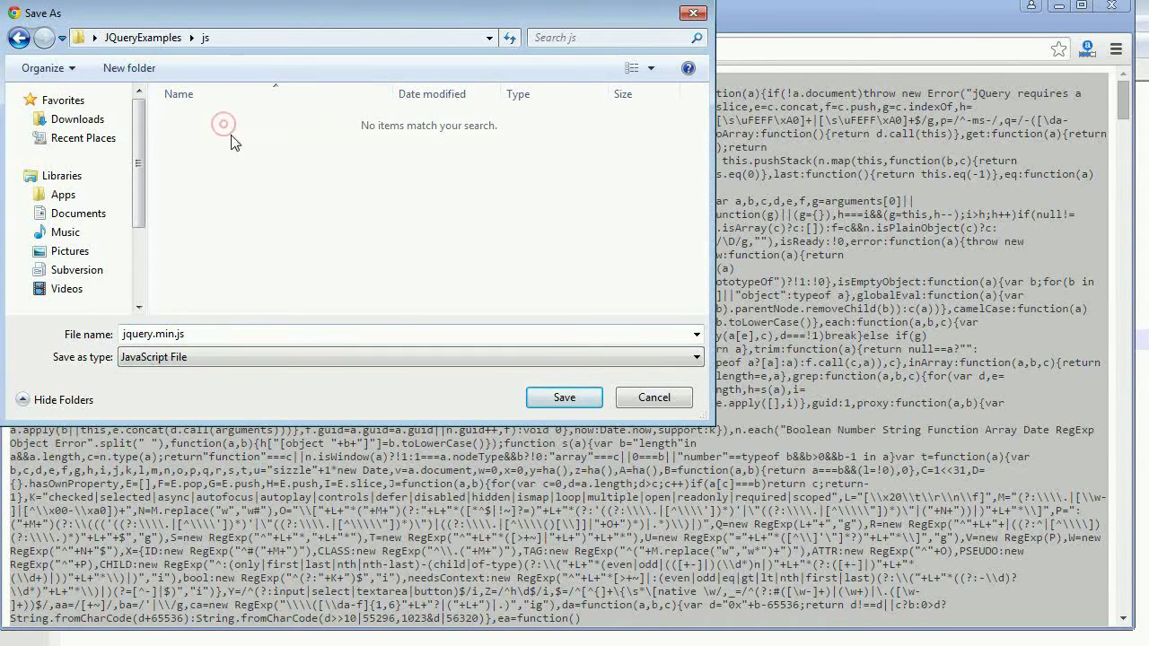
left_click(562, 396)
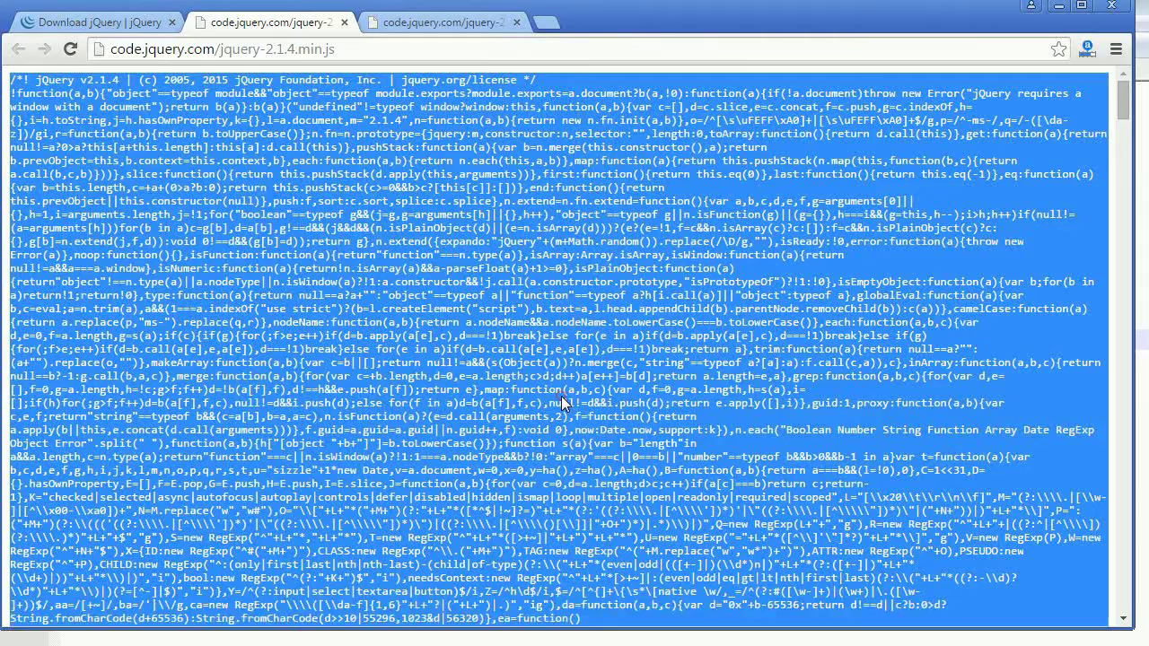
Step: Save the jquery-2.1.4.js tab's source under the shortened name jquery.js
left_click(445, 27)
left_click(376, 205)
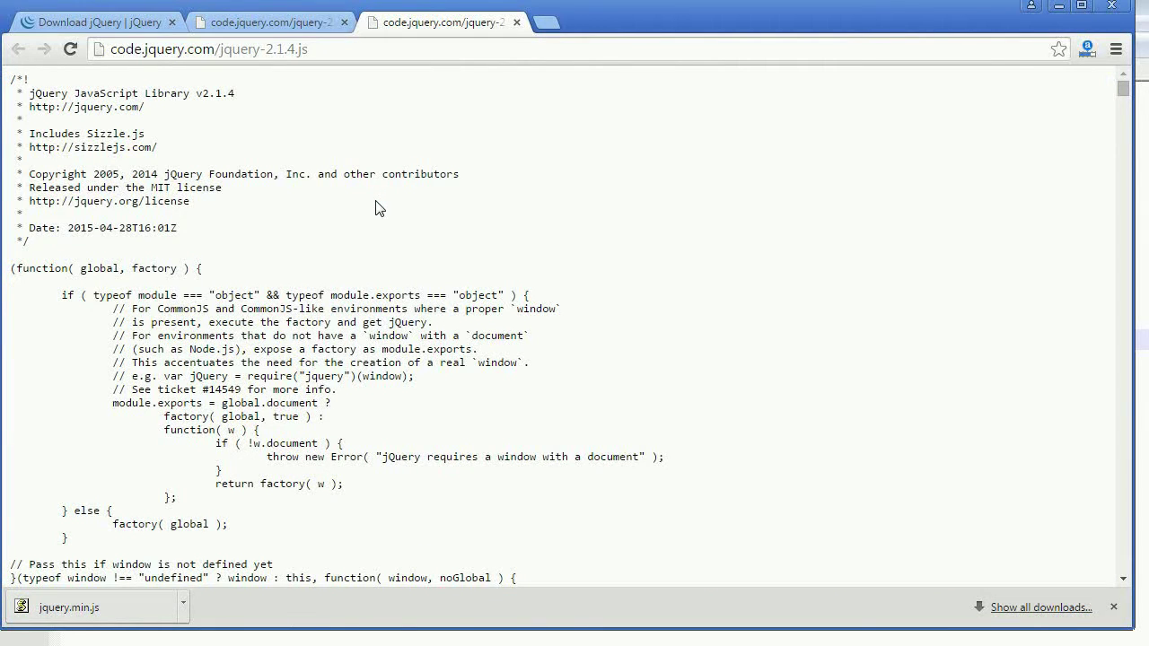
key("ctrl+s")
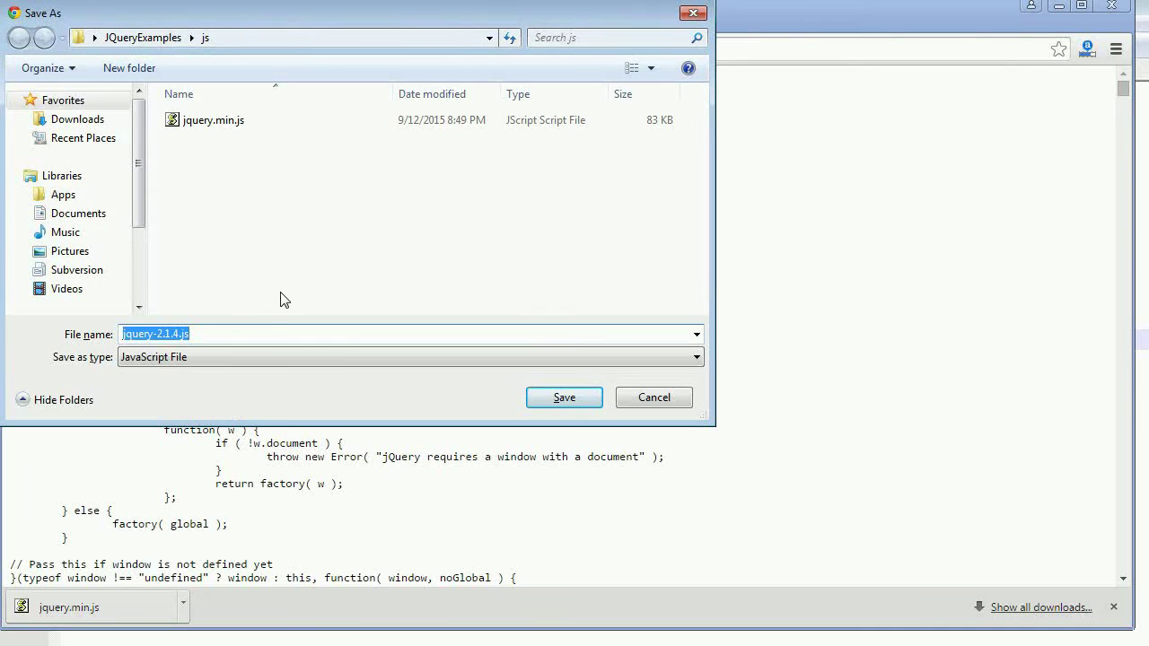
left_click(253, 338)
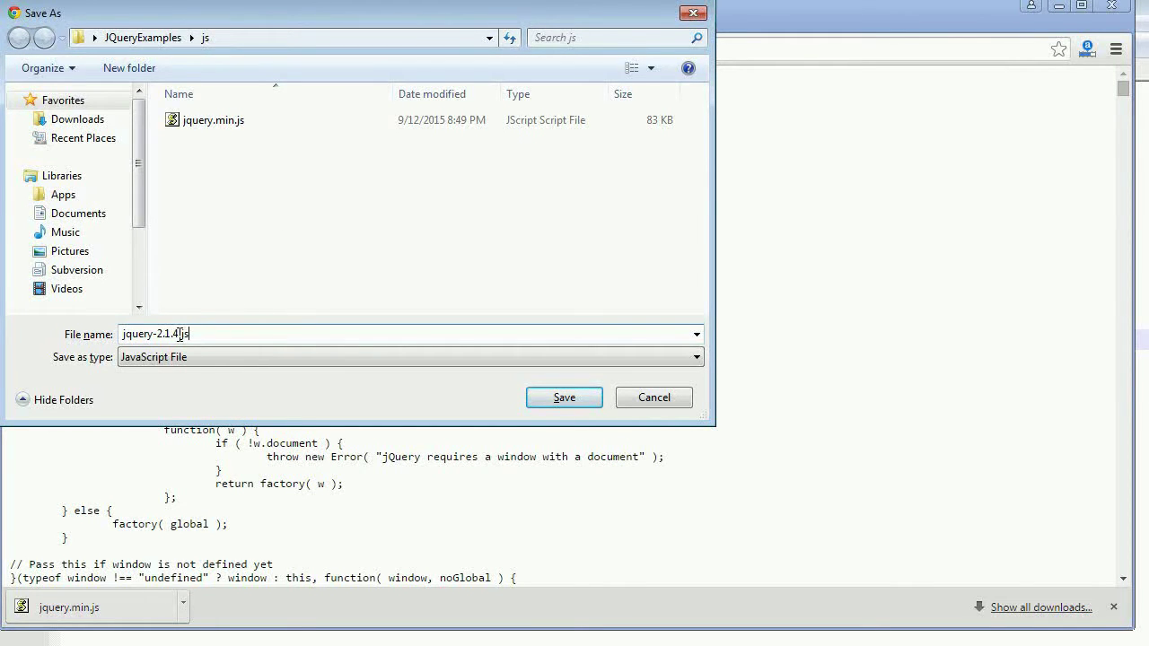
key("BackSpace")
key("BackSpace")
key("BackSpace")
key("BackSpace")
key("BackSpace")
key("BackSpace")
key("BackSpace")
key("BackSpace")
key("BackSpace")
key("BackSpace")
key("BackSpace")
key("BackSpace")
key("BackSpace")
key("BackSpace")
key("BackSpace")
type("jquery")
left_click(573, 402)
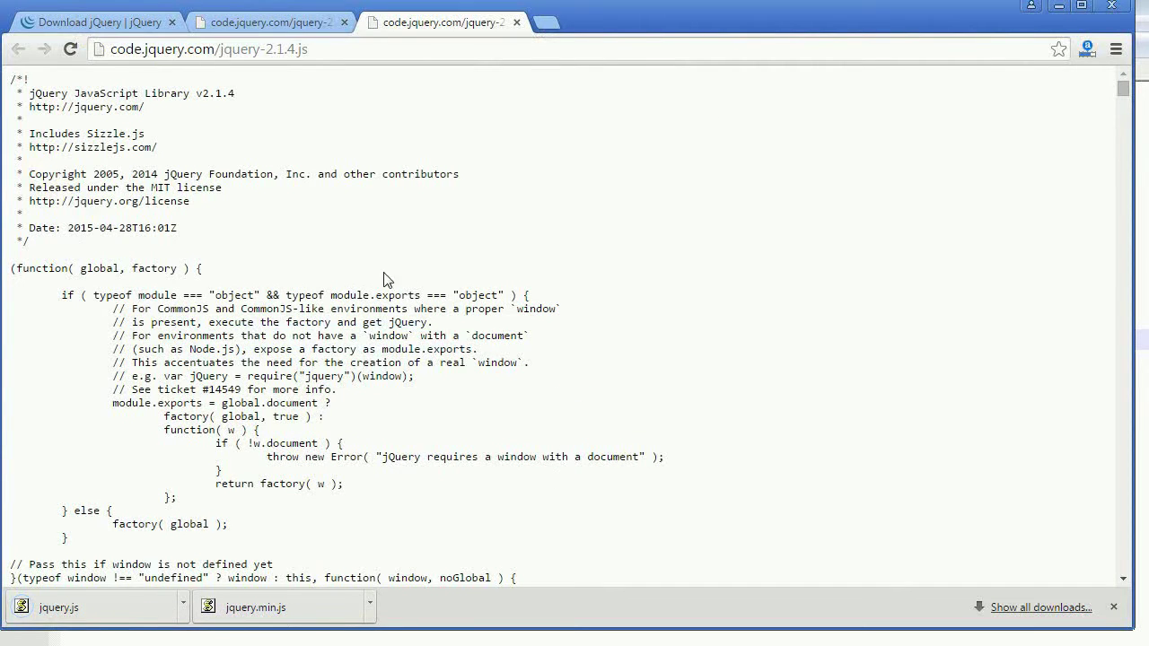
Step: Highlight a block of minified code, then the license header and formatted code in the full source
left_click(318, 22)
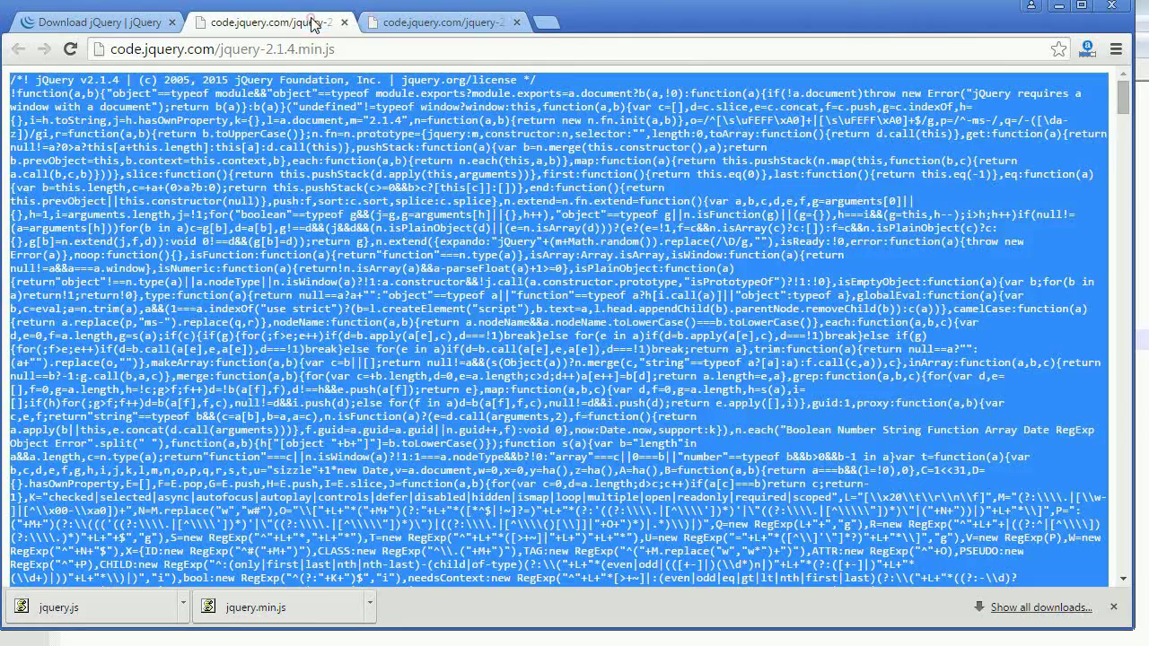
left_click(276, 133)
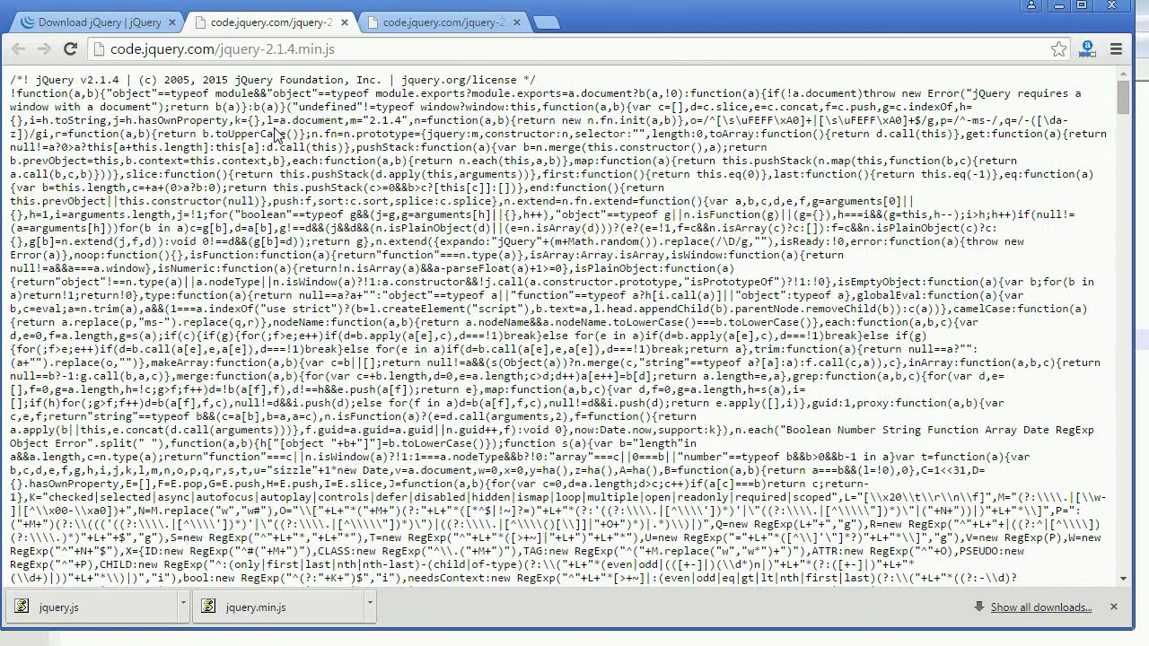
left_click_drag(222, 106, 458, 473)
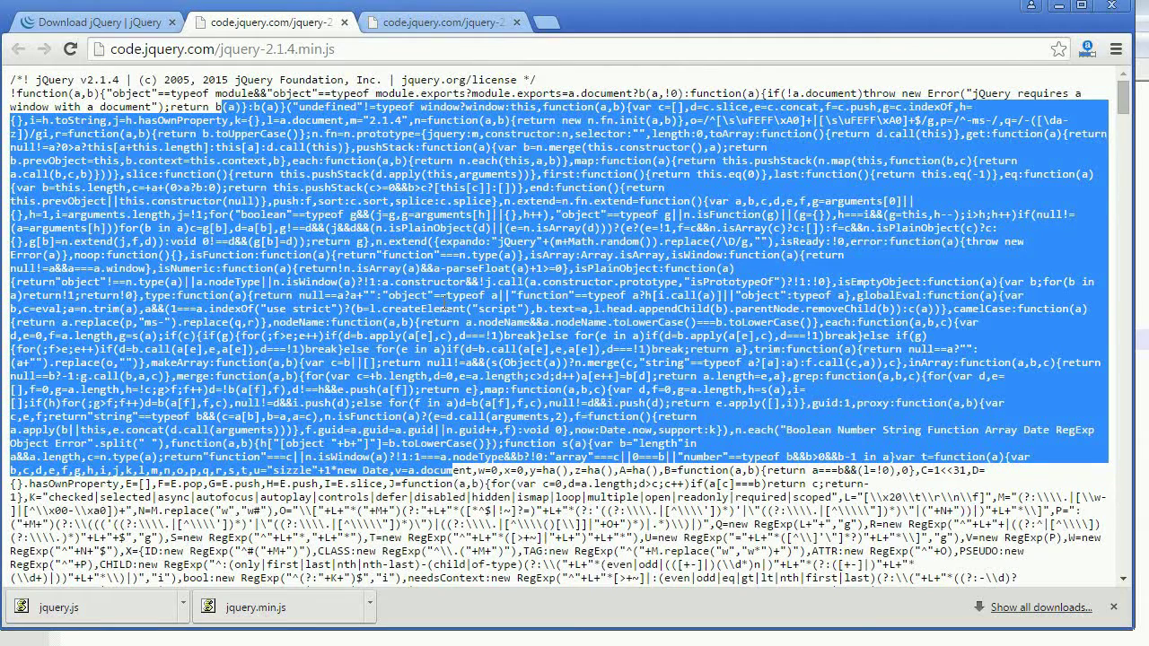
left_click(448, 22)
left_click_drag(326, 216, 17, 85)
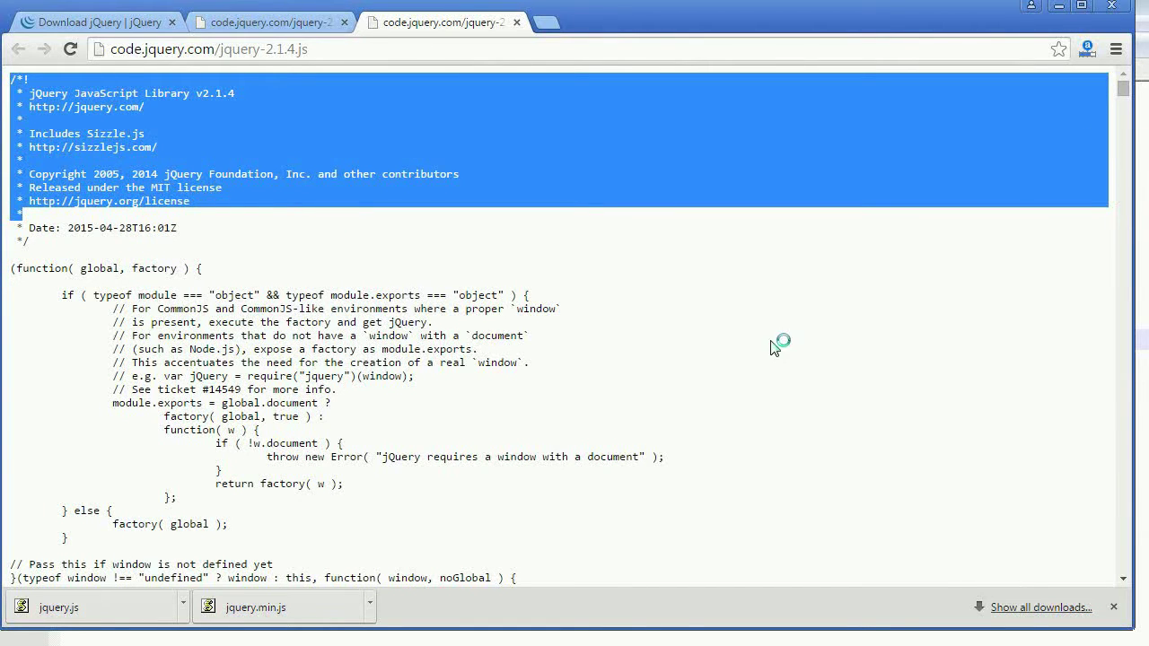
left_click_drag(660, 353, 587, 624)
key("alt+Tab")
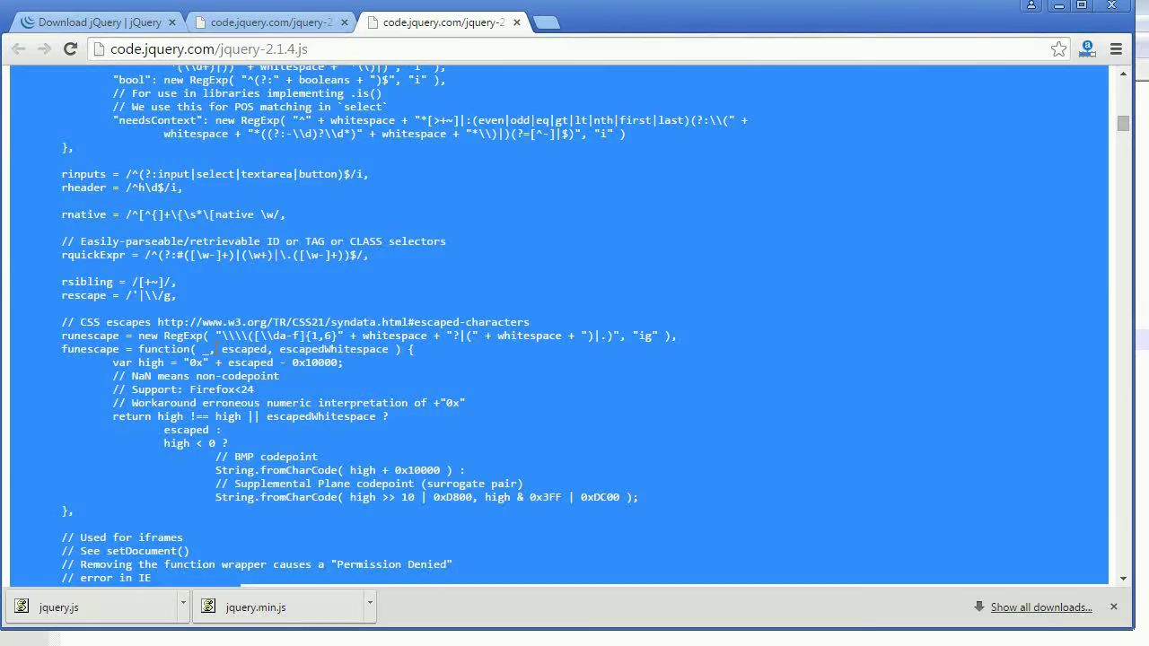
left_click(175, 278)
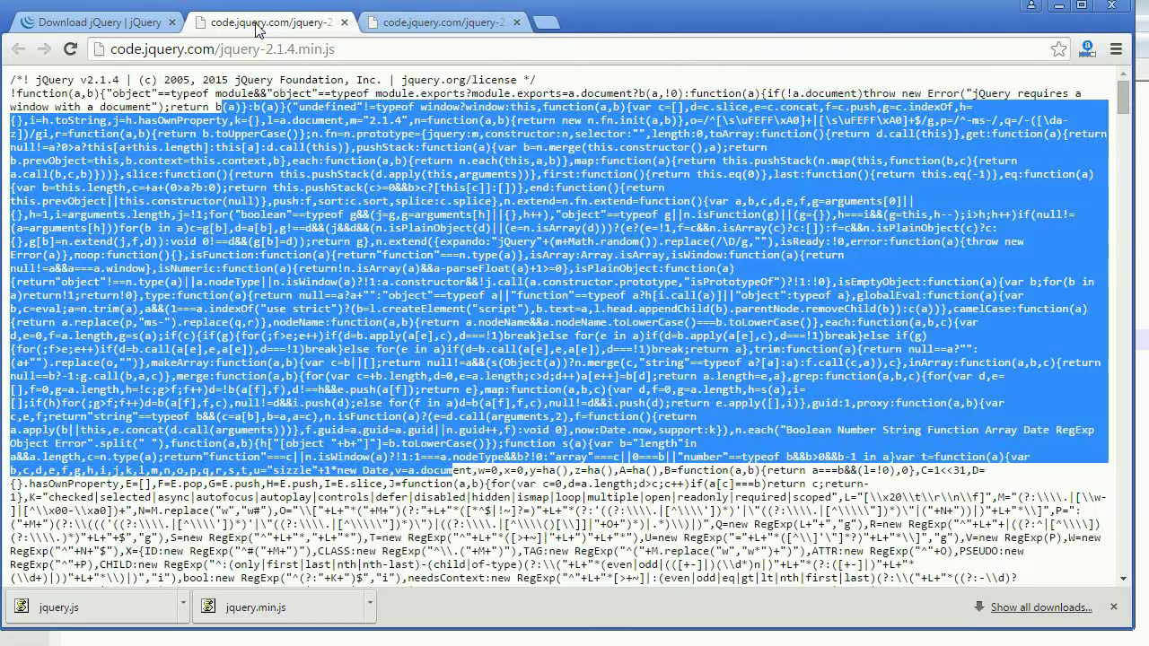
Step: Flip between sources, highlight the rsibling-to-surrogate-pair lines, and bring up the JQueryExamples folder
left_click(255, 25)
left_click(465, 20)
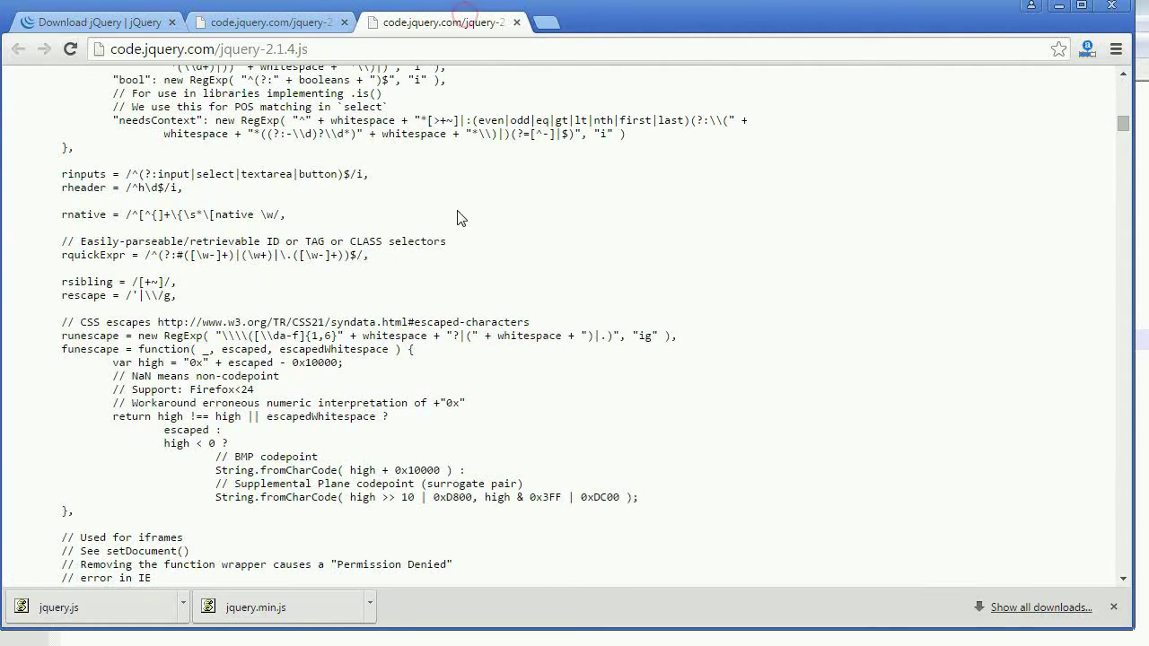
left_click_drag(435, 280, 491, 489)
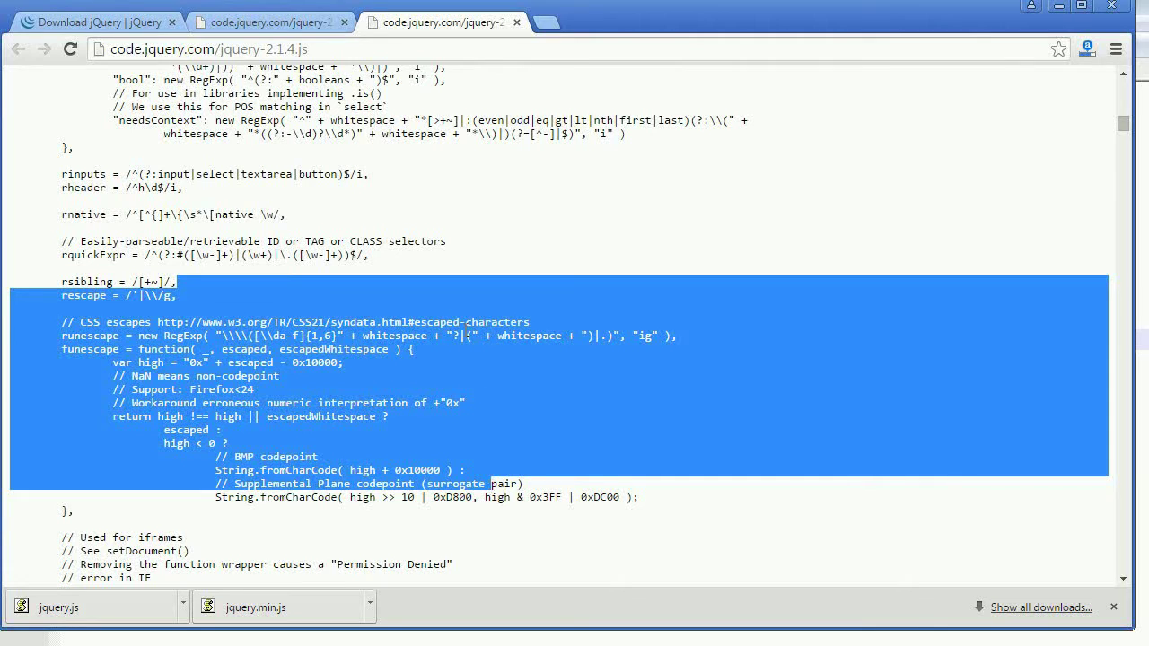
left_click(225, 636)
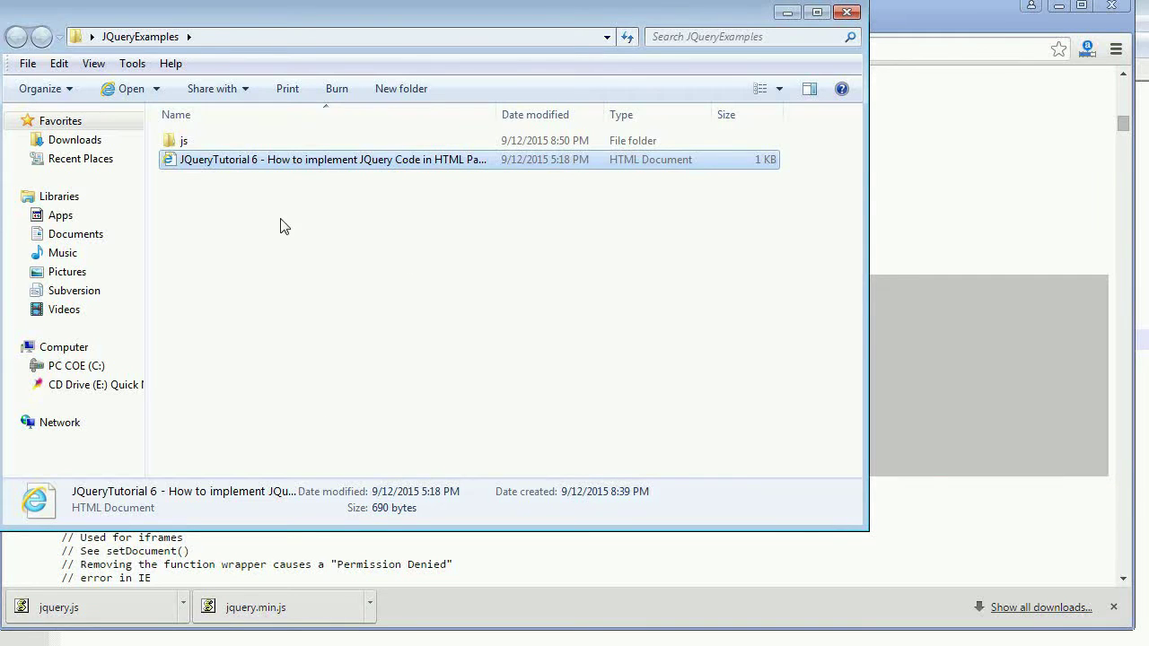
Step: Open the js folder and compare sizes: jquery.js 241 KB versus jquery.min.js 82.3 KB
double_click(204, 144)
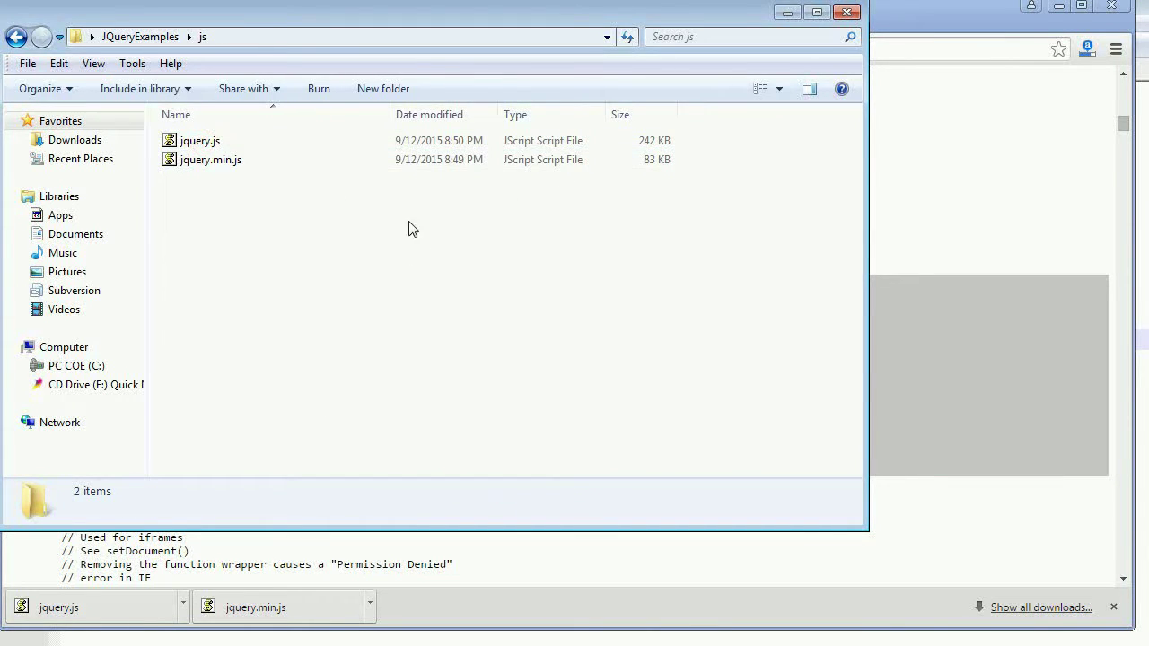
left_click(243, 159)
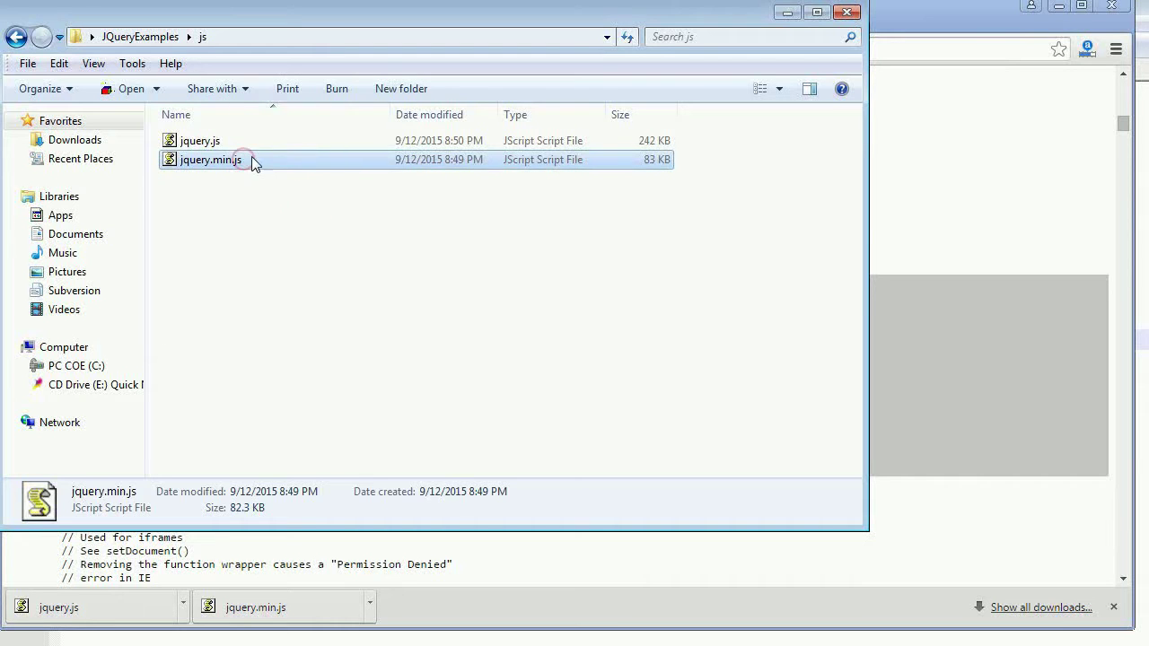
left_click(319, 162)
left_click(647, 147)
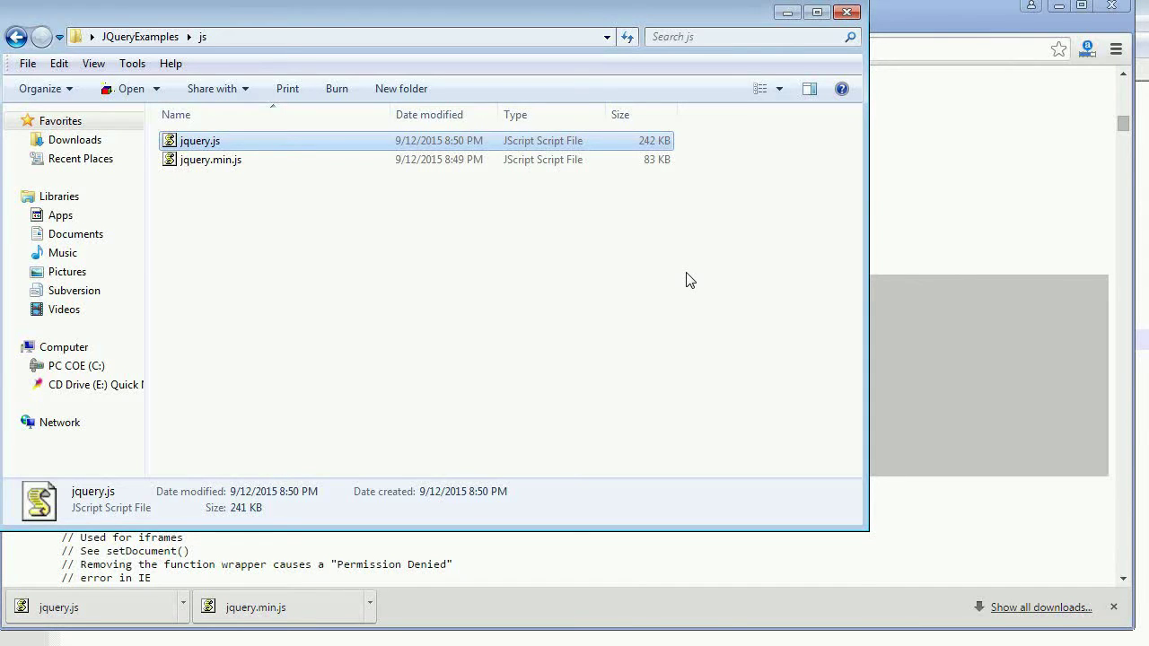
left_click(326, 161)
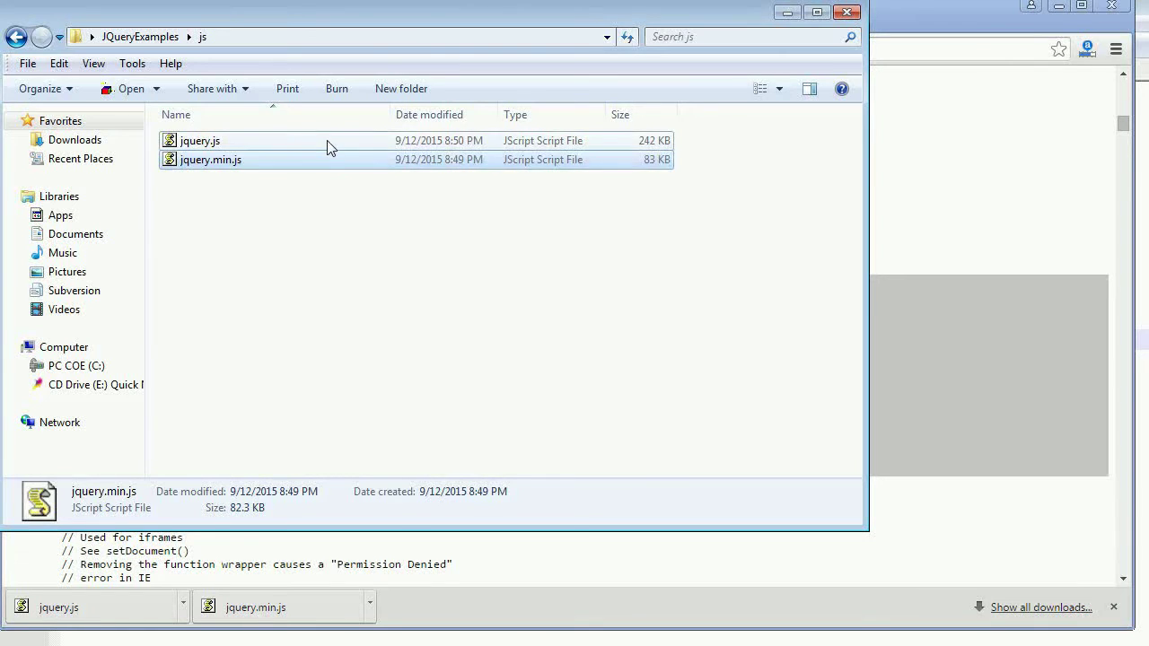
left_click(326, 141)
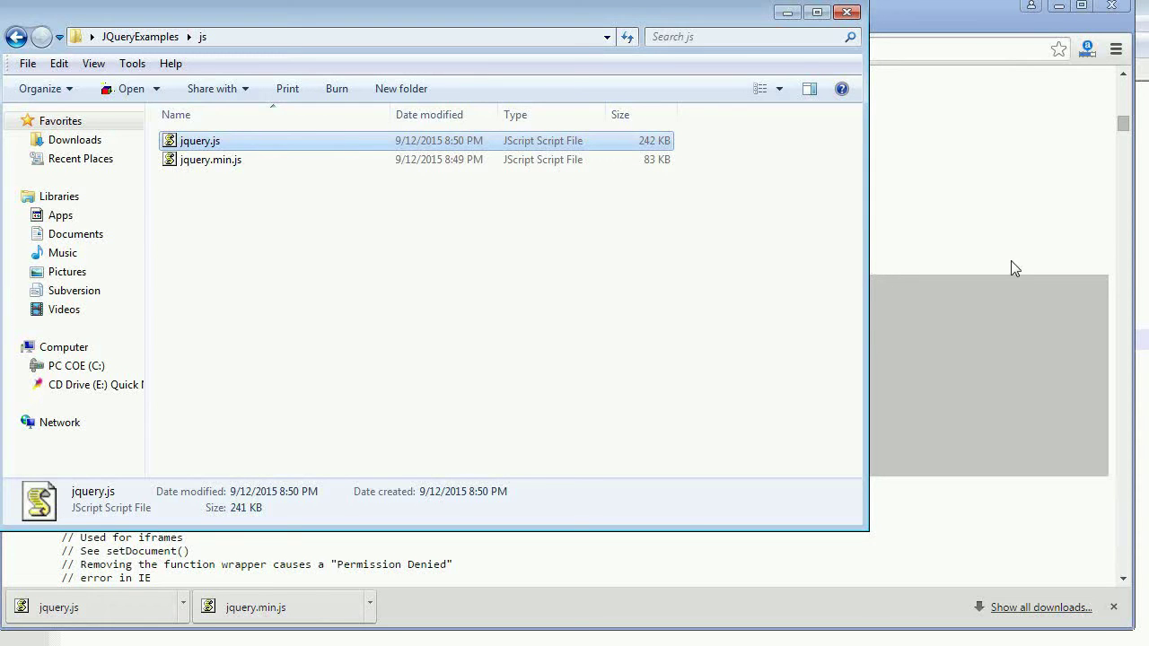
left_click(920, 294)
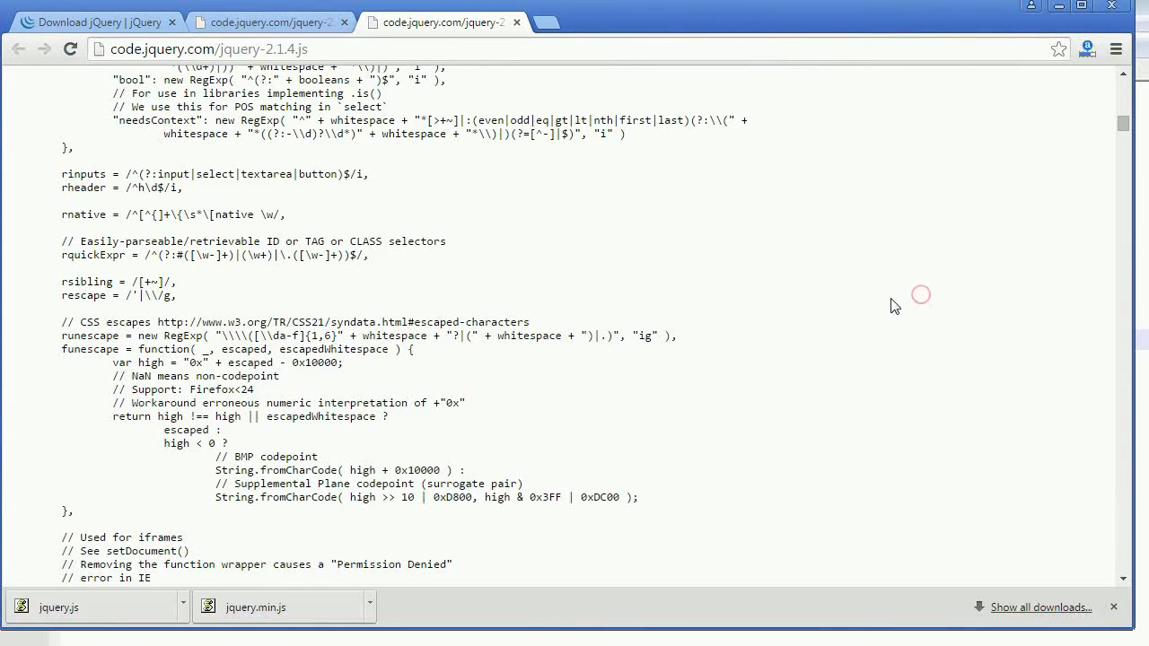
Step: Highlight the // CSS escapes comment, then switch to Tutorial List.txt and click below the list
left_click_drag(61, 321, 544, 323)
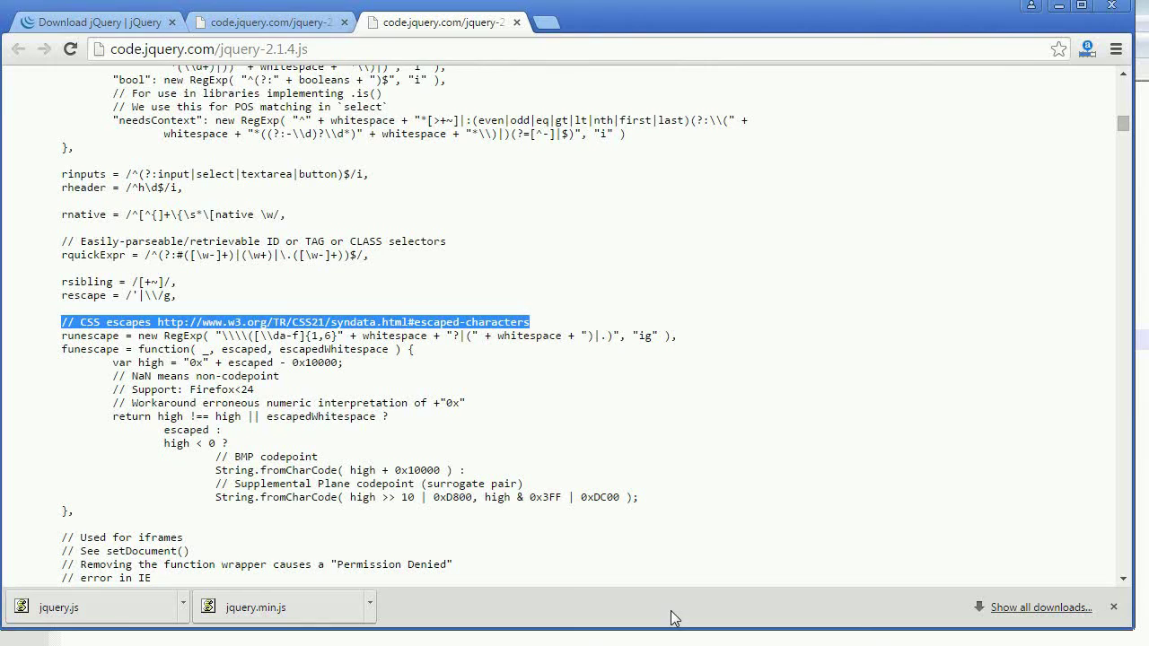
key("alt+Tab")
left_click(555, 397)
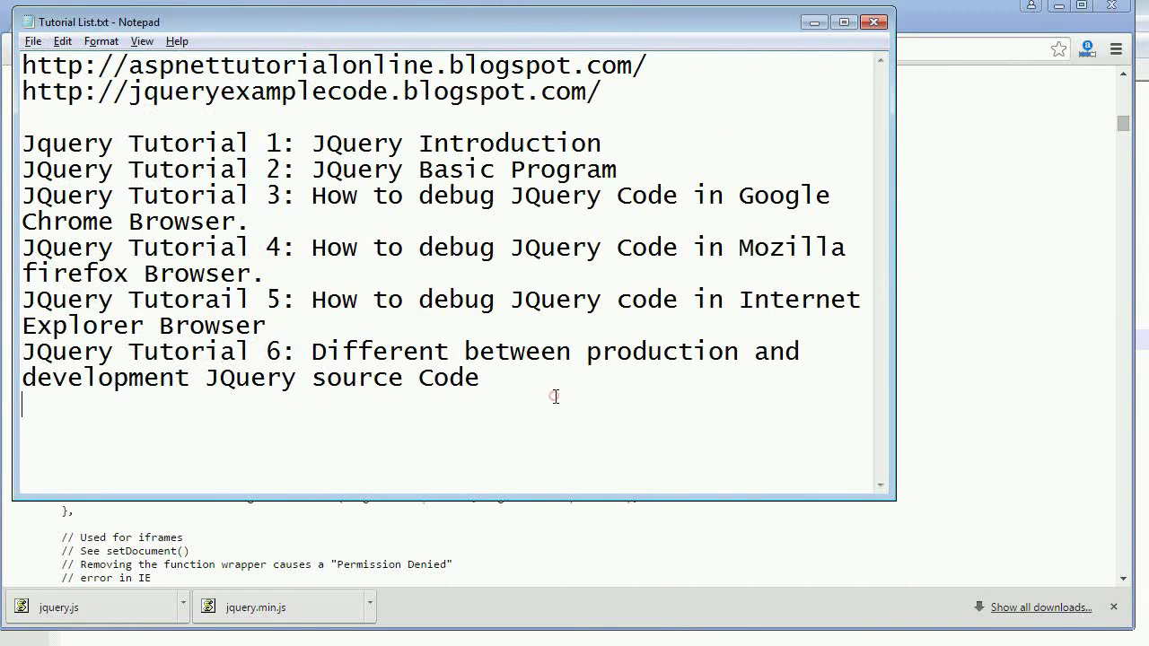